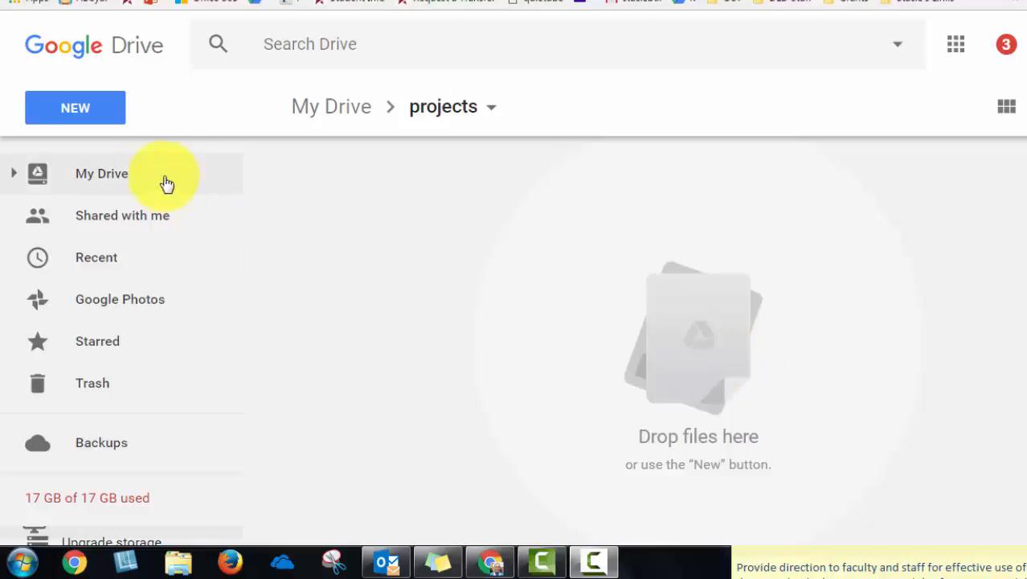
Create a new Google Form from the projects folder
click(107, 117)
mouse_move(172, 395)
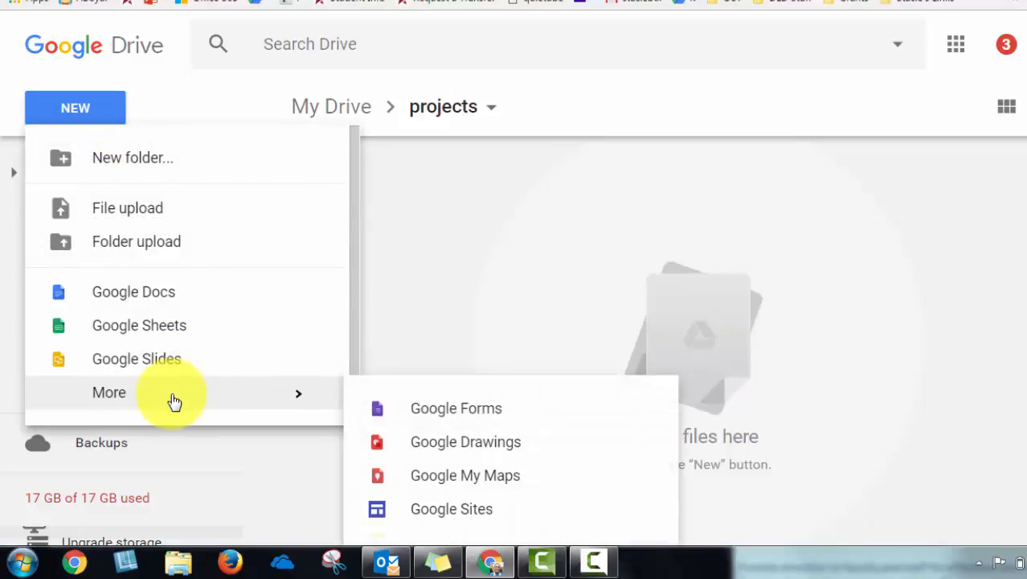
click(500, 420)
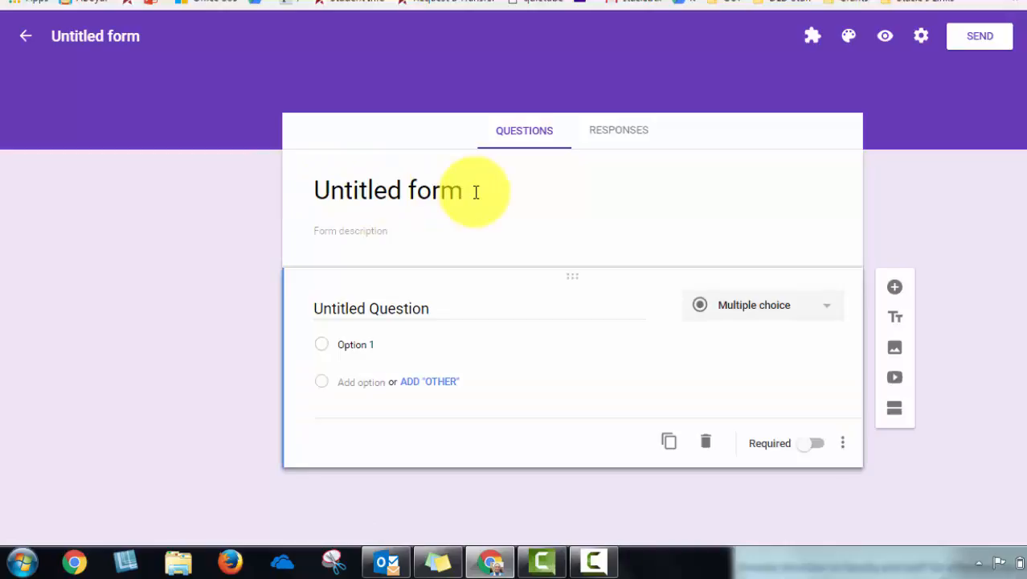
Title the form Moon Phases
click(434, 182)
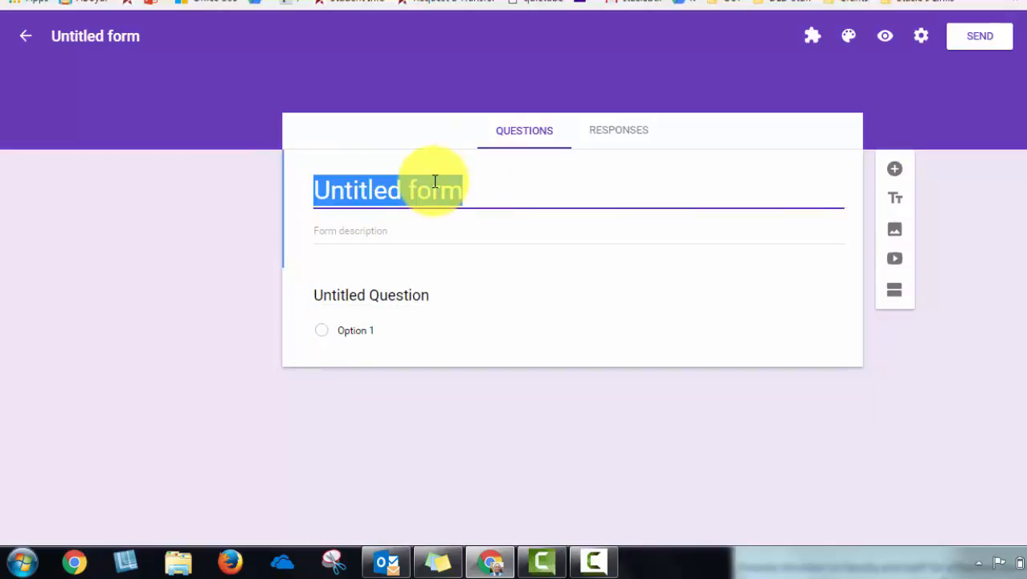
text(Moon PHas)
key(BackSpace)
key(BackSpace)
key(BackSpace)
text(h)
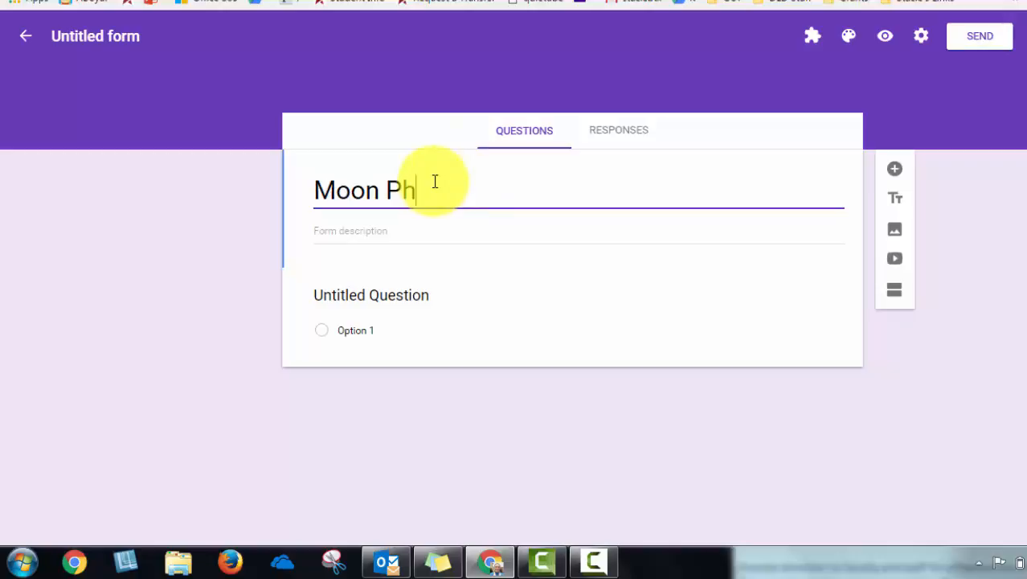
text(ases)
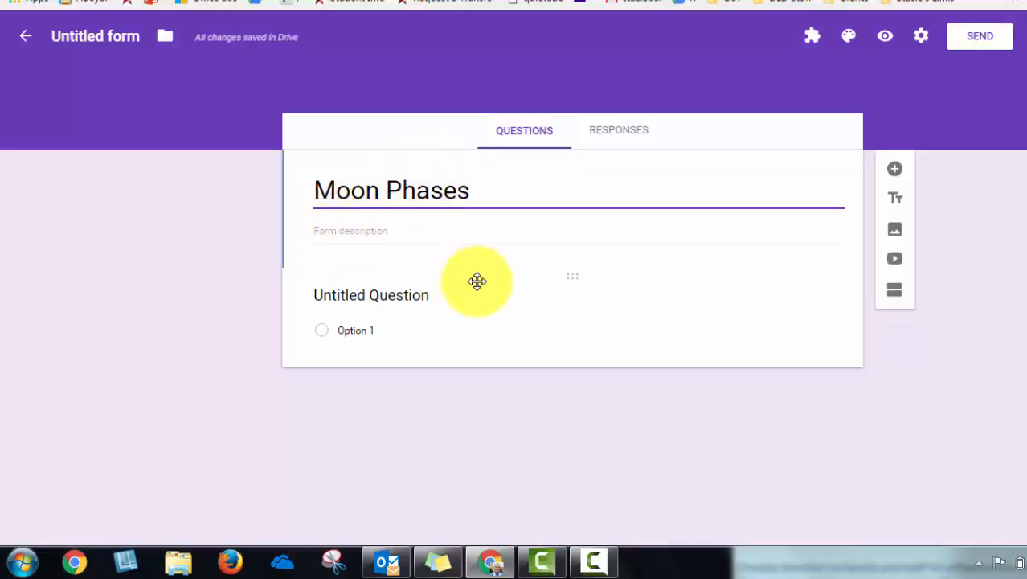
Rename the first question to First Name and make it required
click(452, 299)
text(First Name)
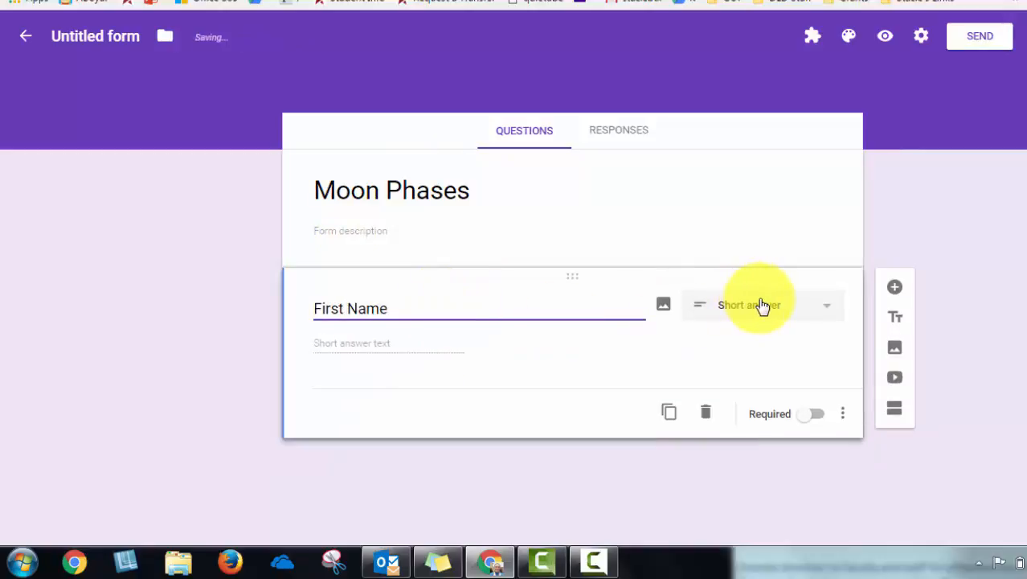
click(804, 418)
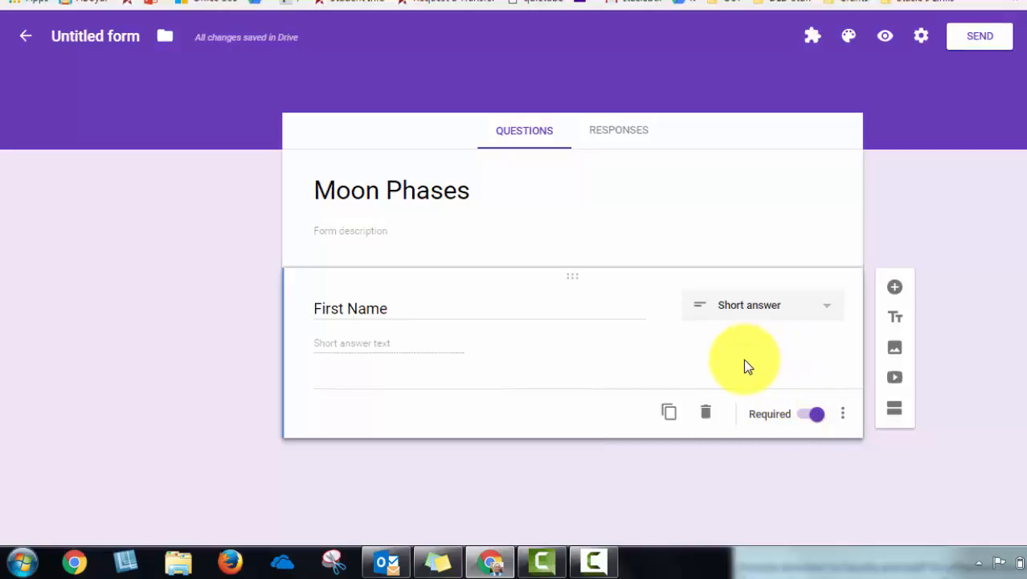
Duplicate the First Name question and rename the copy to Last Name
click(672, 419)
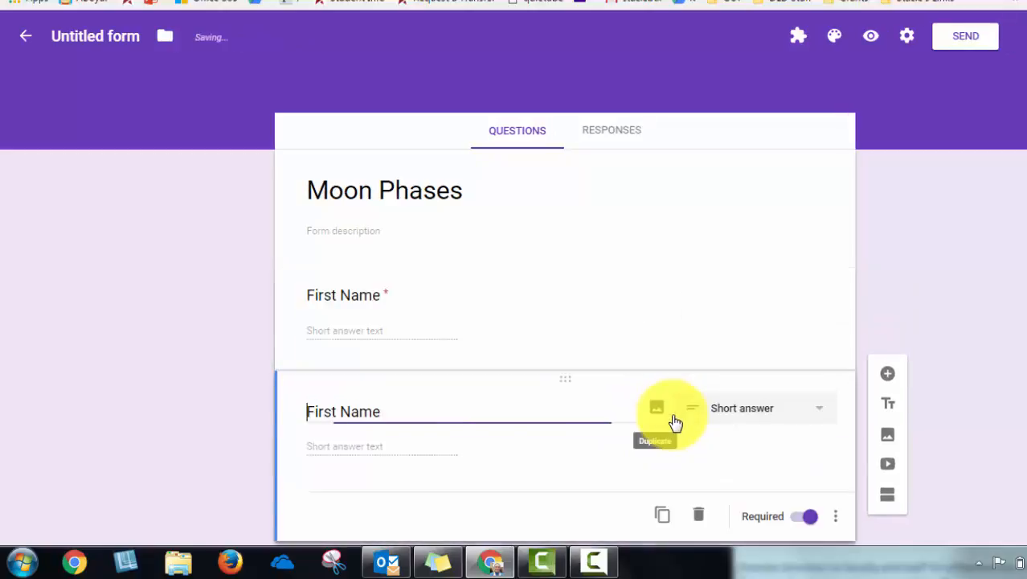
double_click(315, 412)
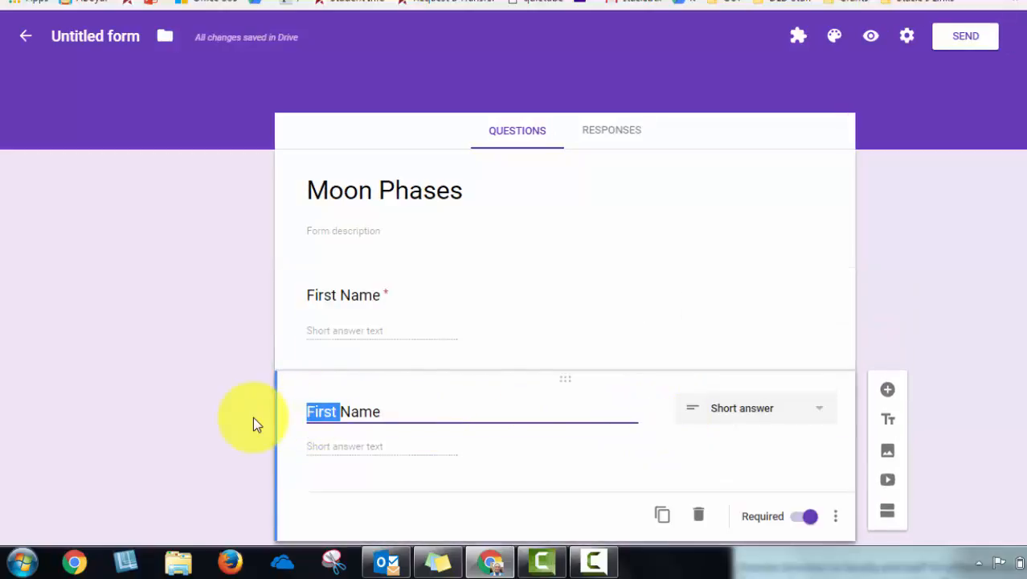
text(Last)
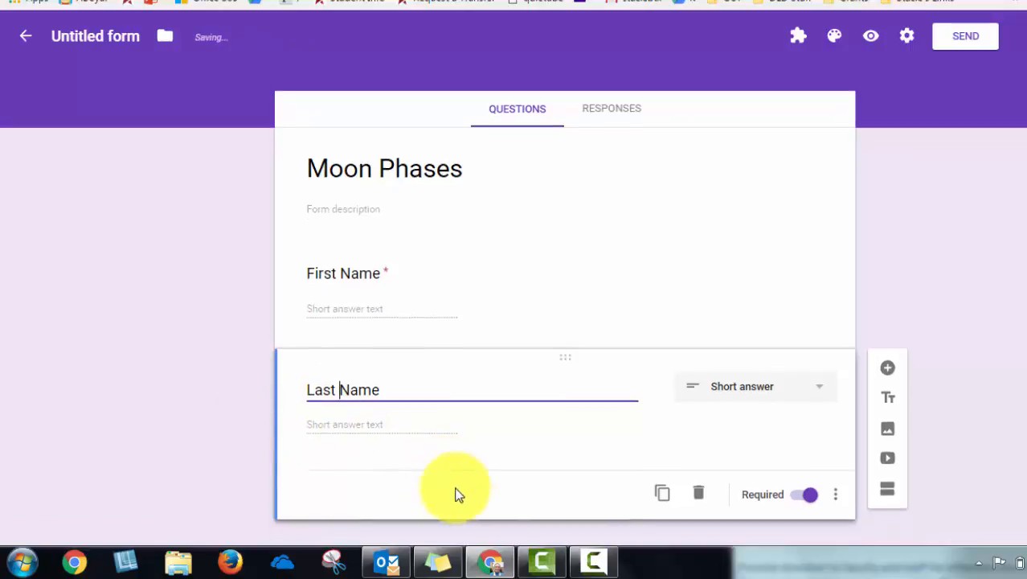
Duplicate the Last Name question and rename the copy to Assigned Moved Phase
click(798, 469)
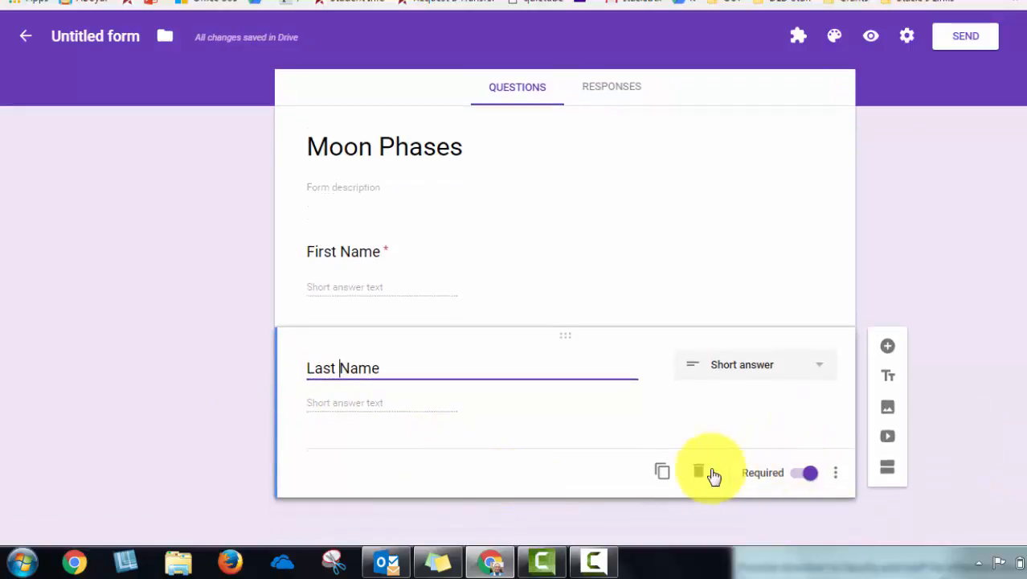
click(661, 473)
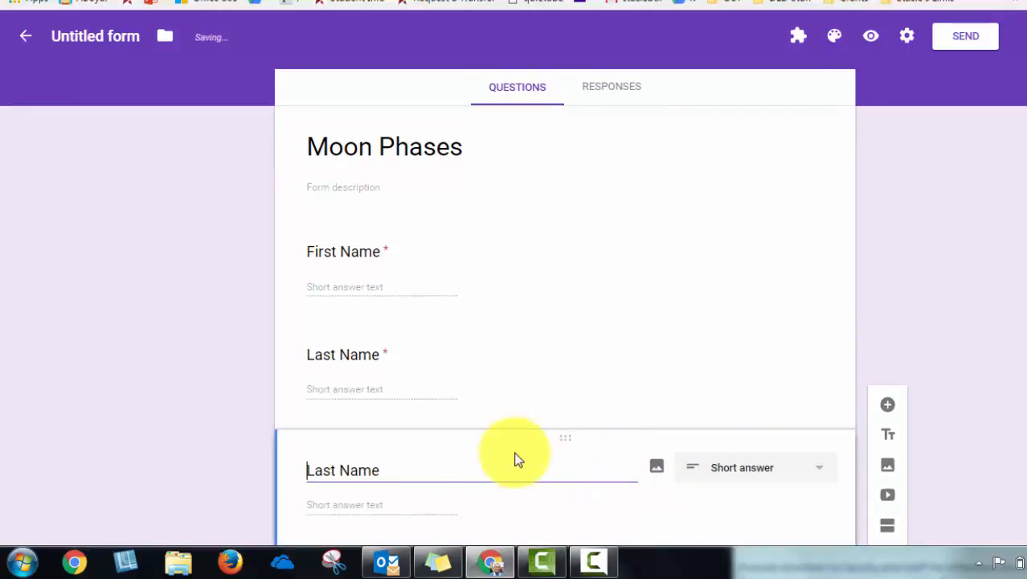
drag(434, 476, 203, 409)
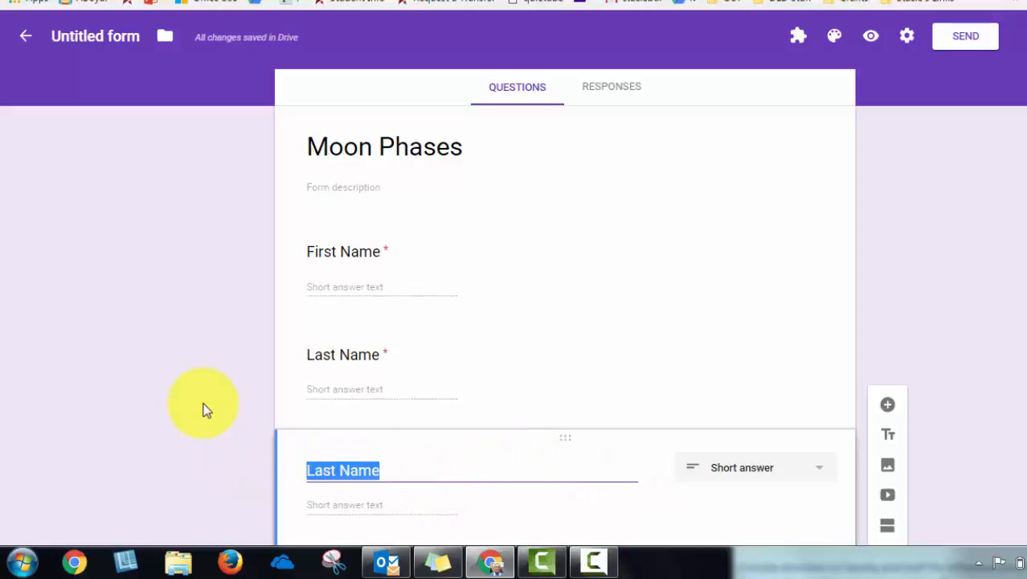
text(Assing)
key(BackSpace)
key(BackSpace)
key(BackSpace)
key(BackSpace)
key(BackSpace)
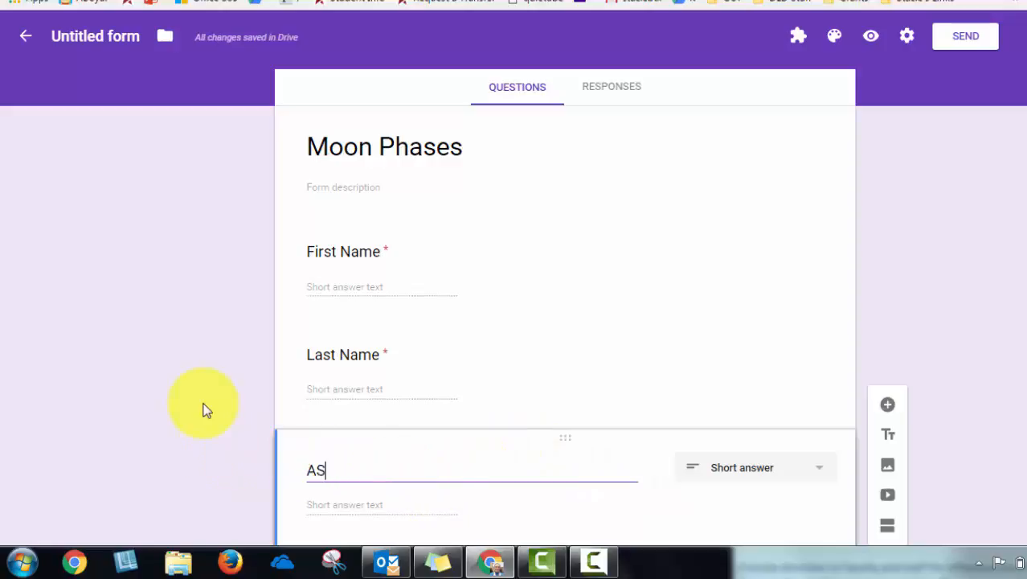
text(ssigned Moved Phases)
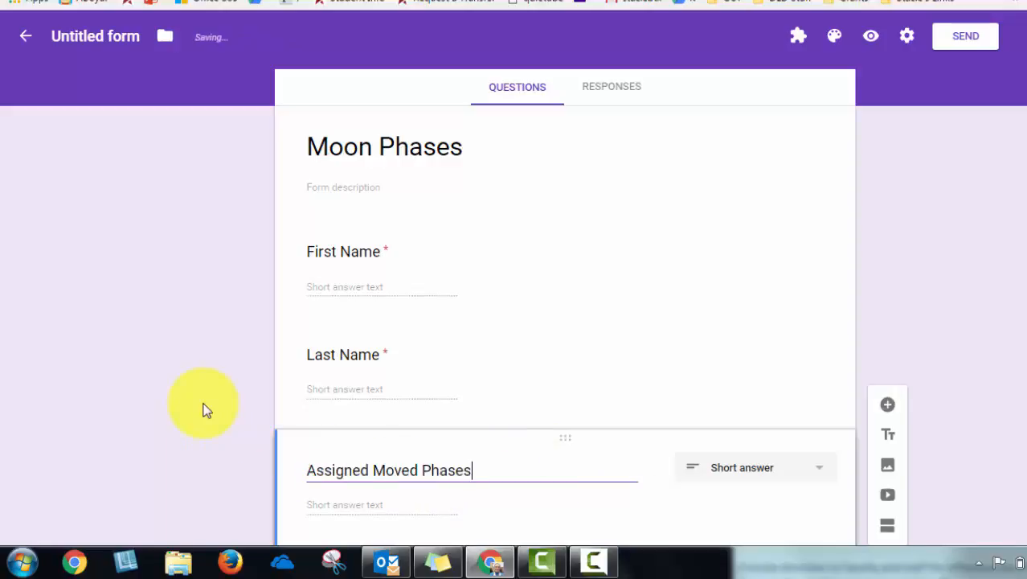
key(BackSpace)
Duplicate the Assigned Moved Phase question and rename the copy to Paste Link Here
scroll(500, 454, down, 2)
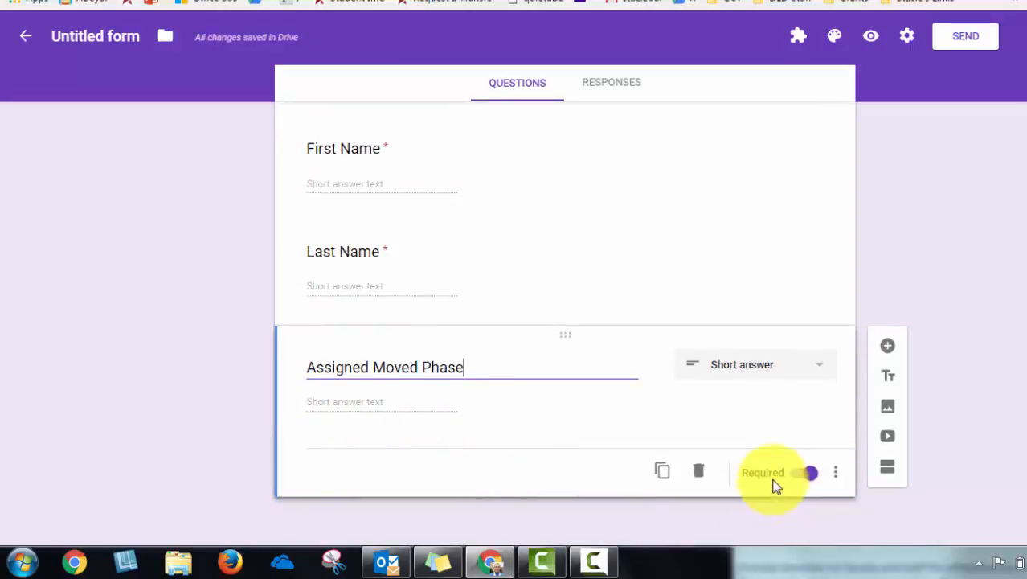
click(663, 472)
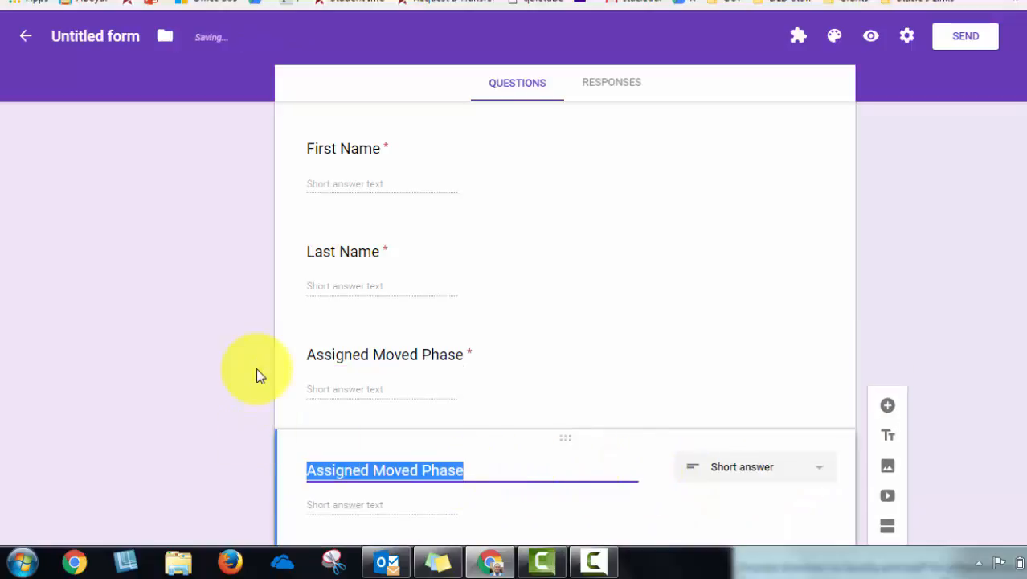
text(P)
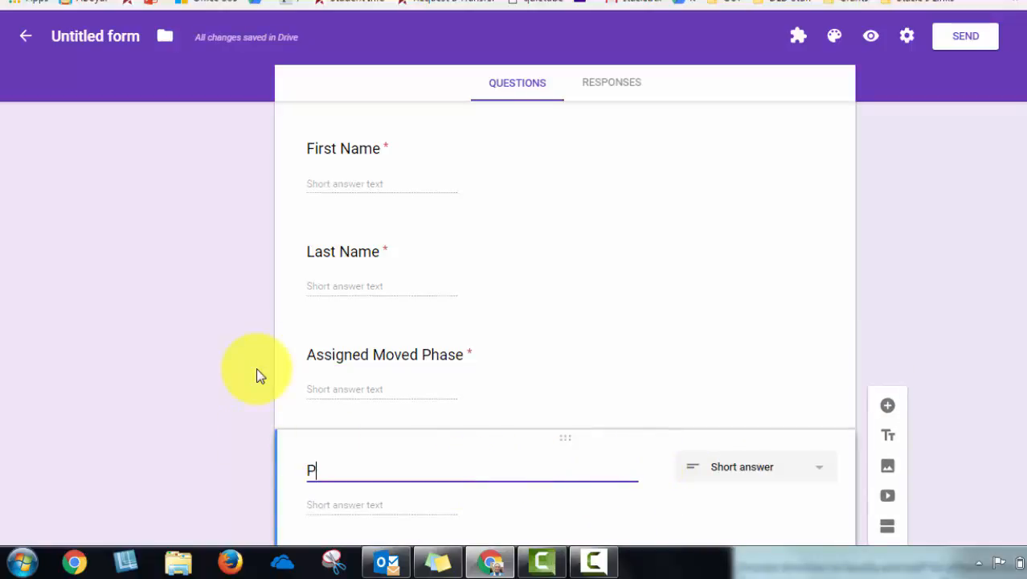
text(aste Link Here)
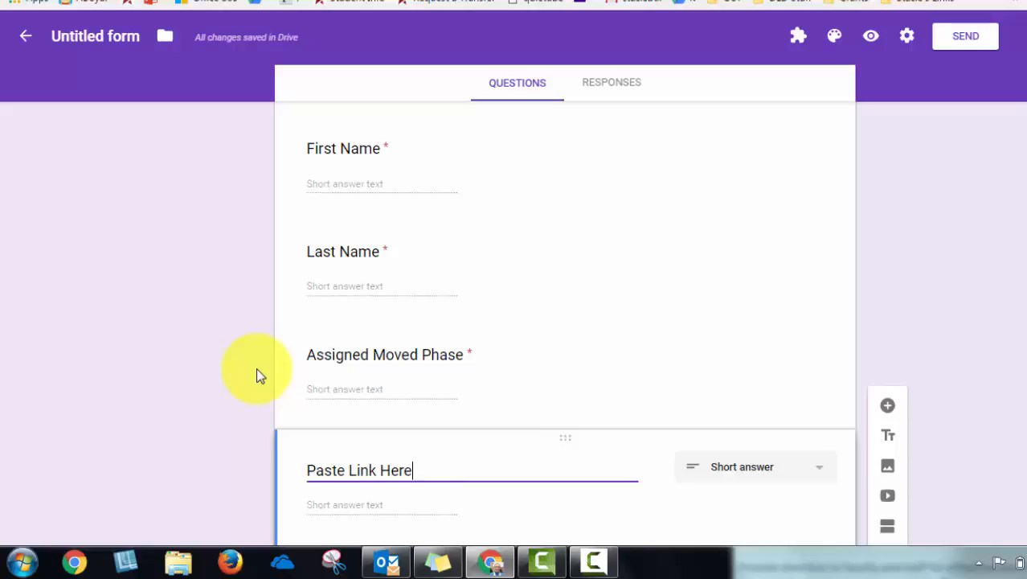
Toggle the Required setting of the Paste Link Here question off and back on
scroll(603, 414, down, 2)
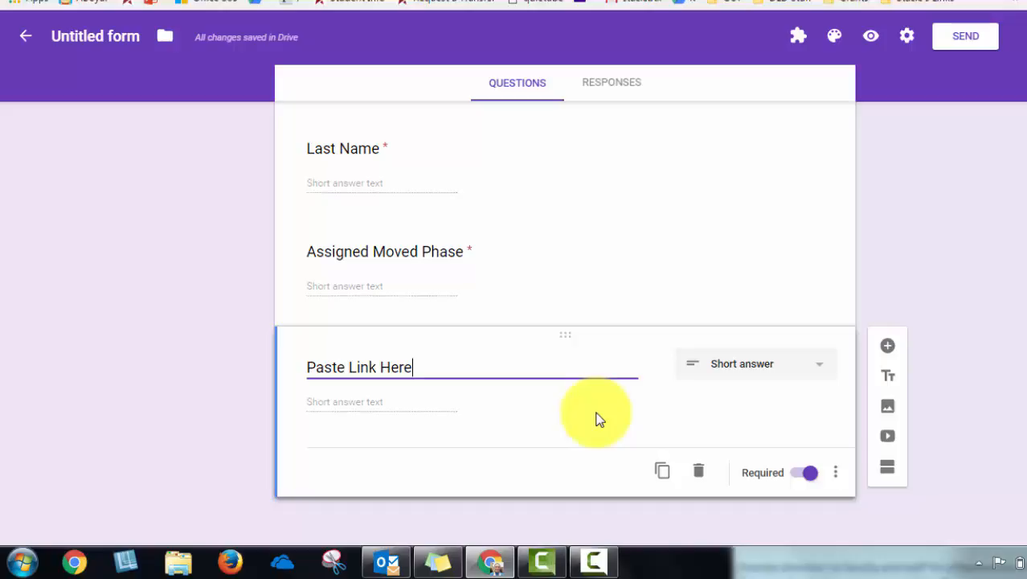
click(812, 474)
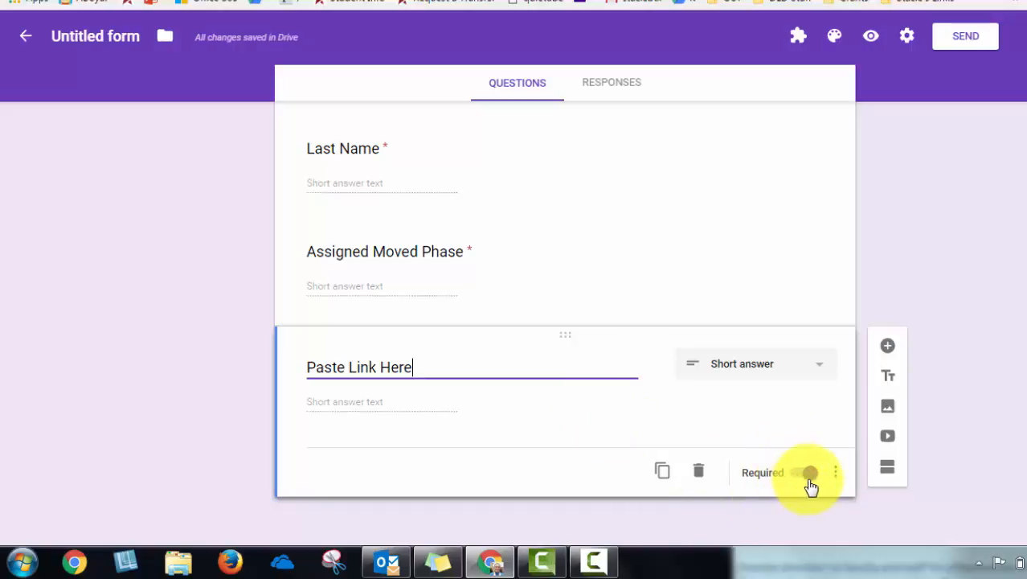
click(809, 474)
Set the form's file name to Moon Phases
scroll(772, 378, up, 5)
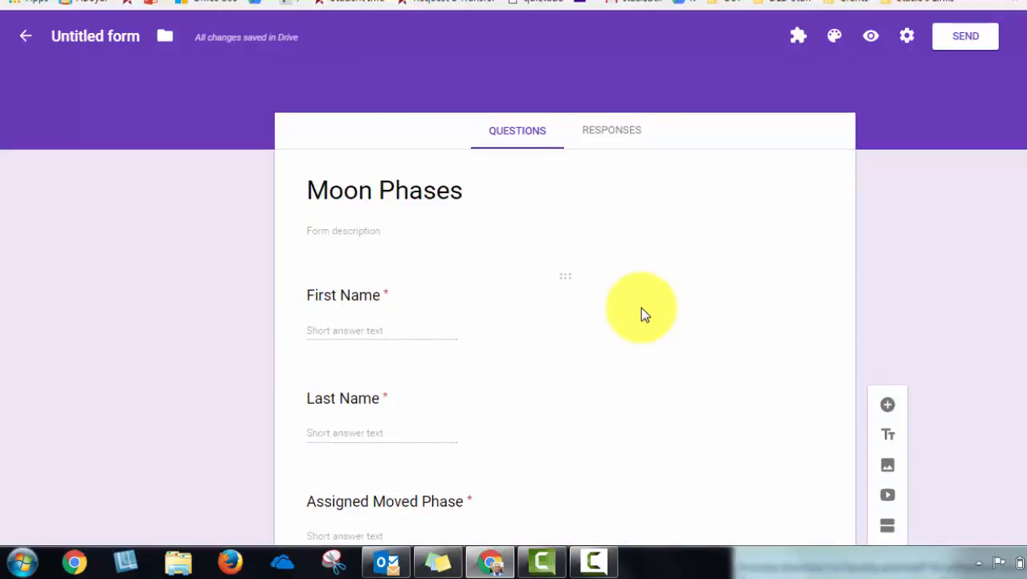
click(103, 36)
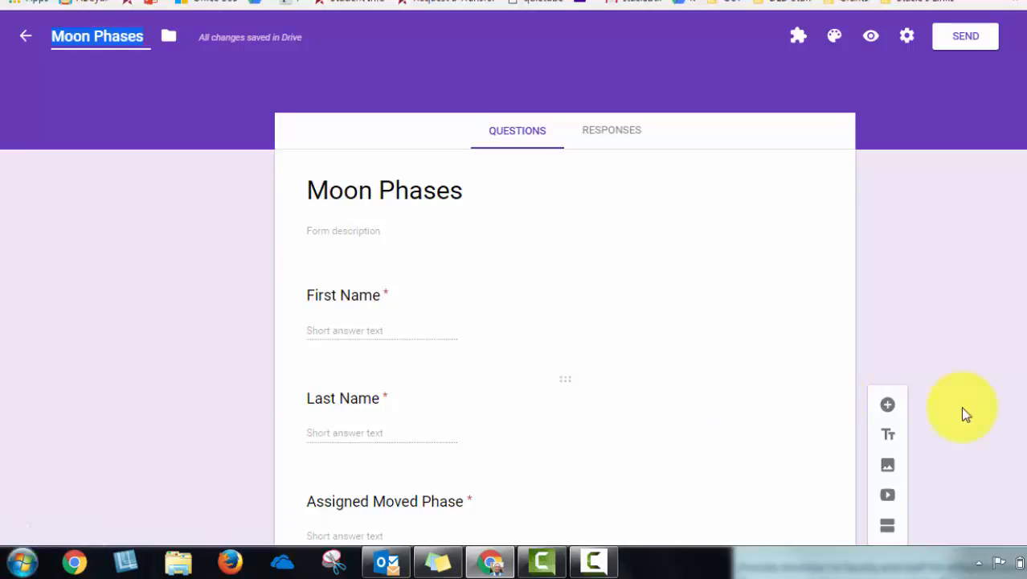
click(835, 40)
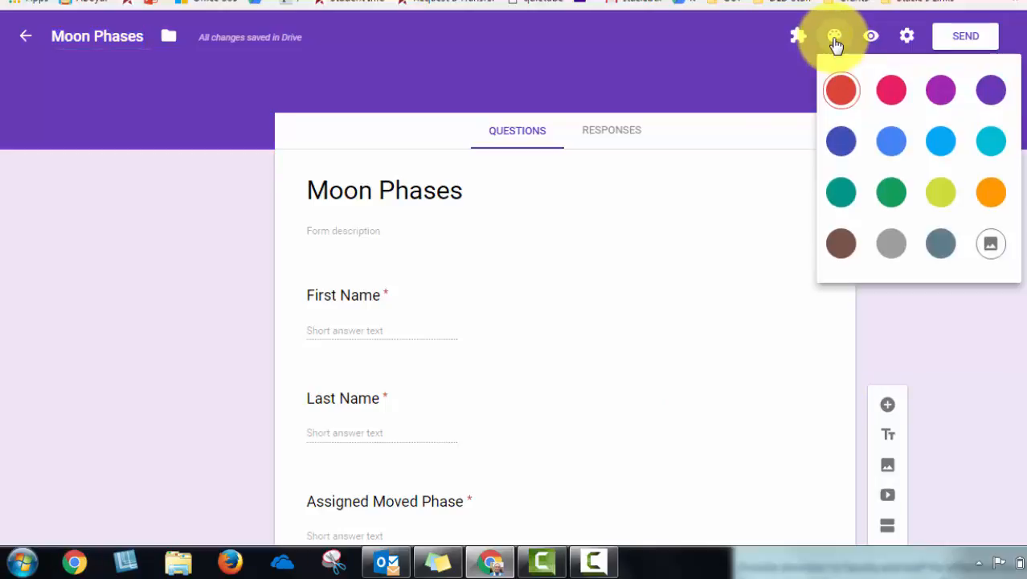
click(835, 40)
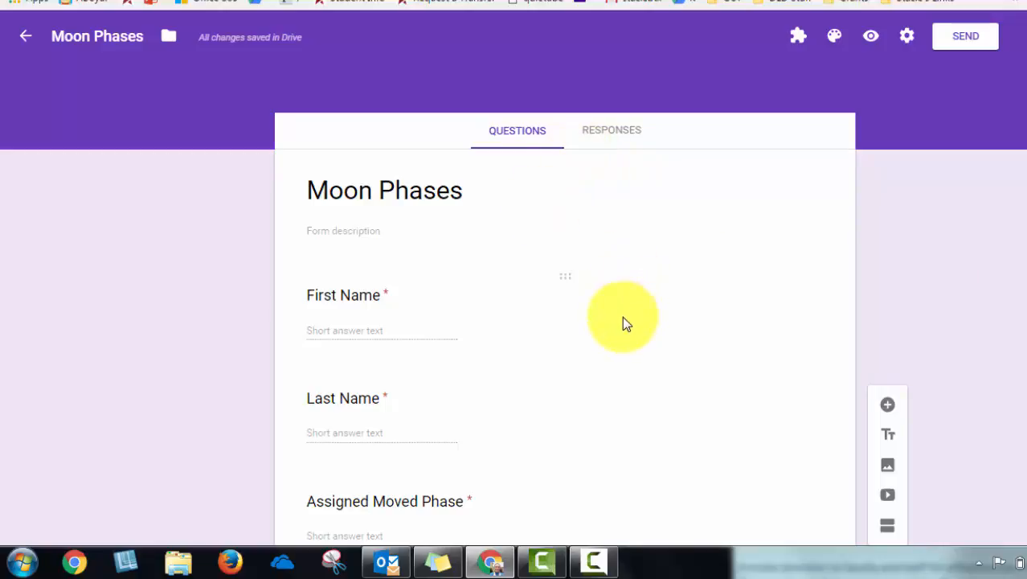
Preview the live form and copy its full URL from the address bar
click(872, 38)
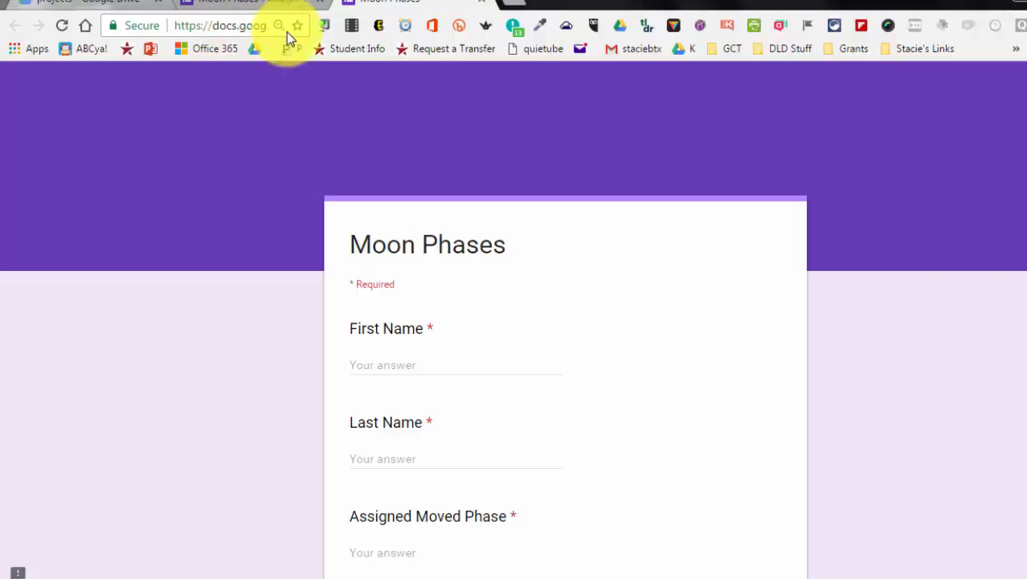
click(327, 25)
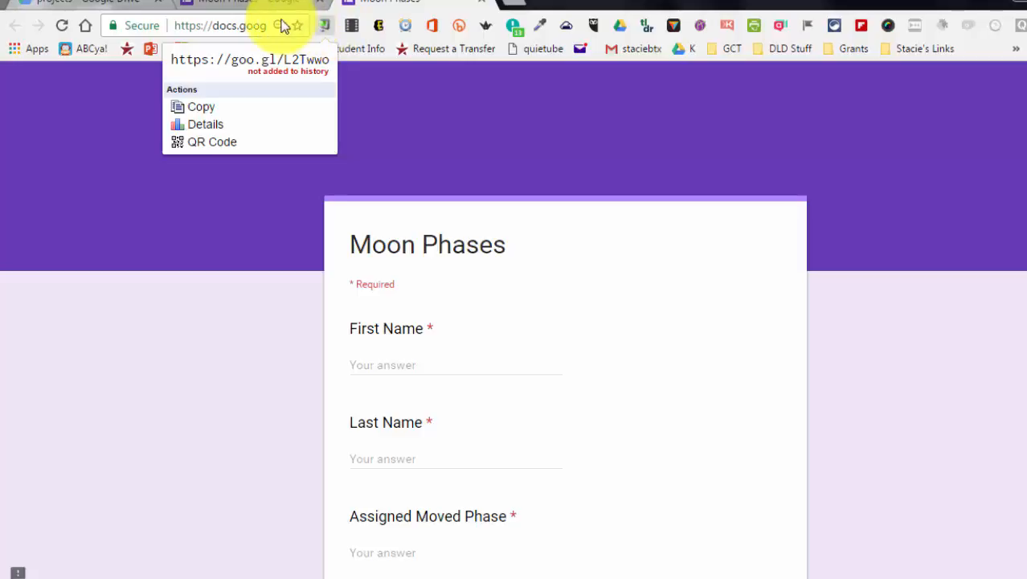
right_click(252, 25)
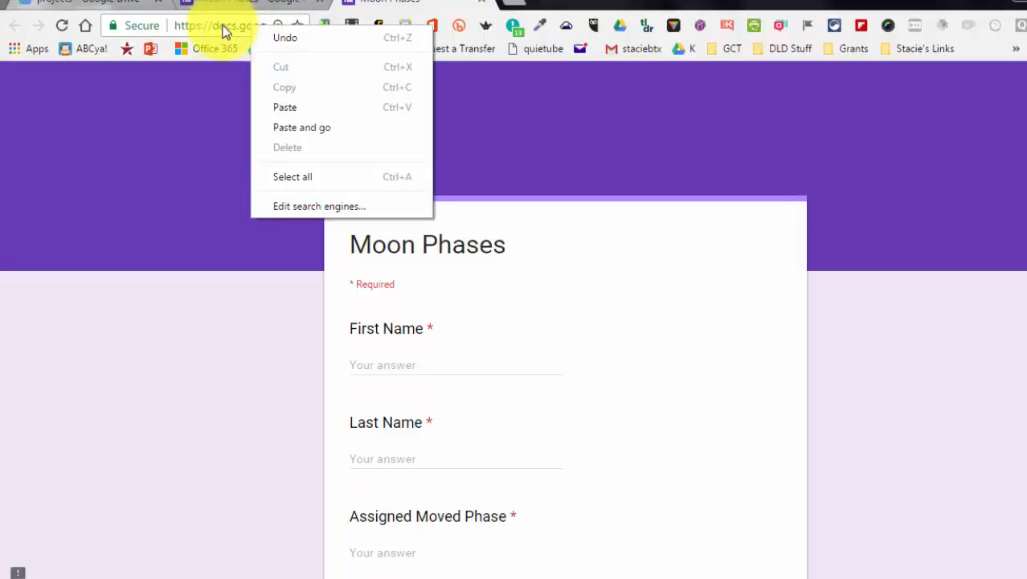
click(225, 30)
right_click(225, 30)
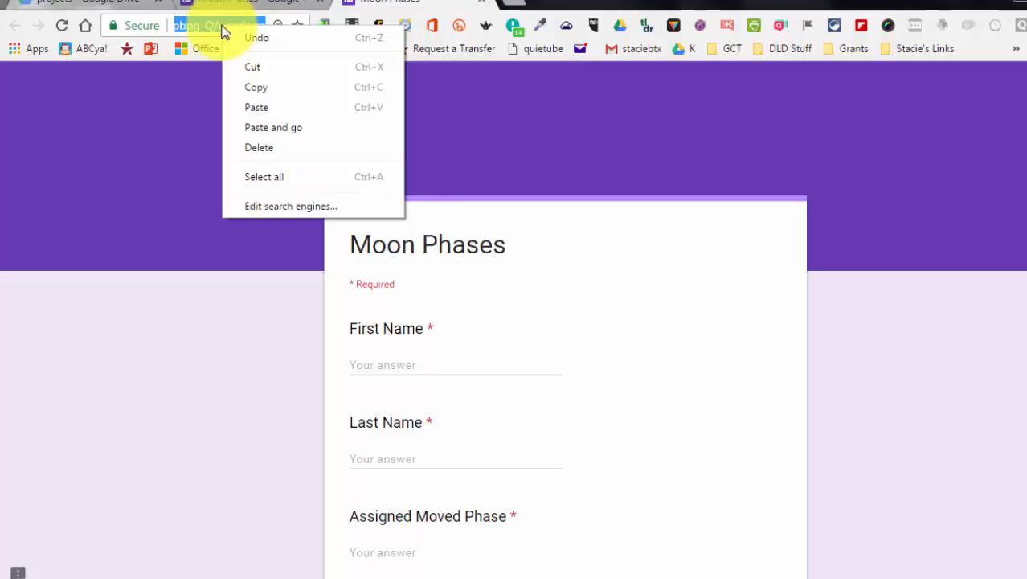
click(252, 83)
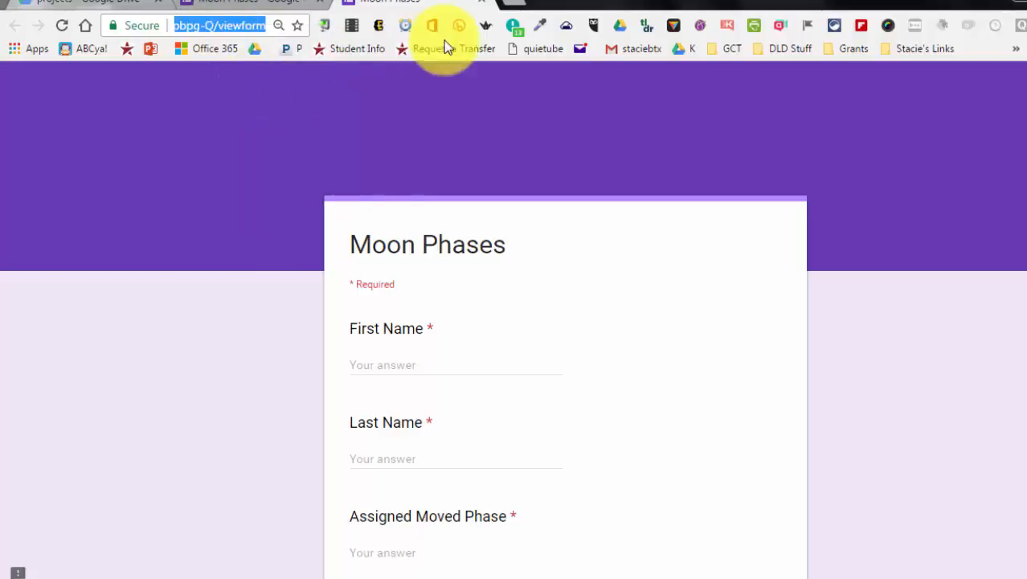
Open goo.gl in a new browser tab
click(516, 6)
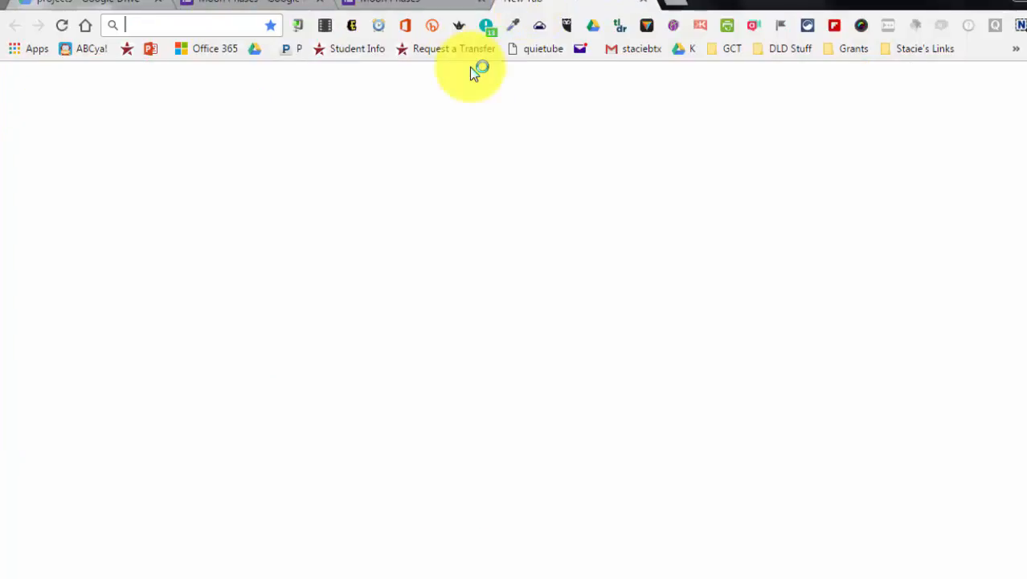
text(goo.gl)
key(Return)
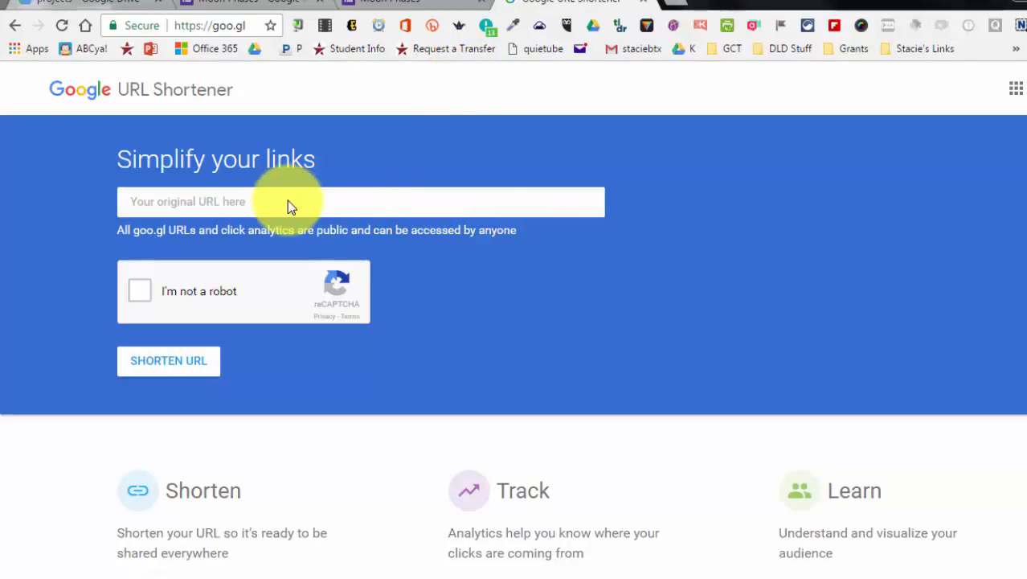
Paste the form URL into the shortener, complete the robot check, and shorten the URL
right_click(288, 201)
click(360, 300)
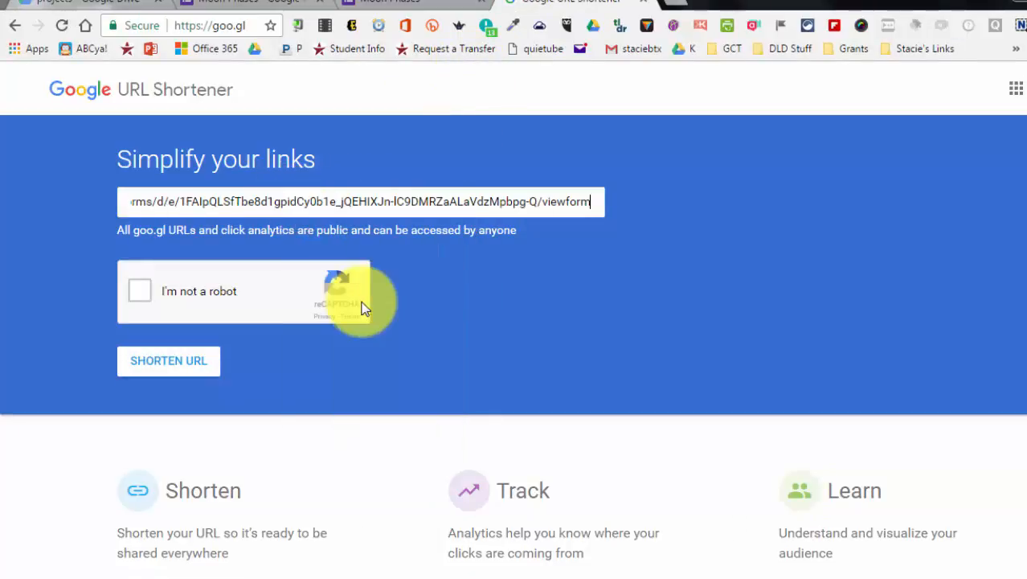
click(138, 294)
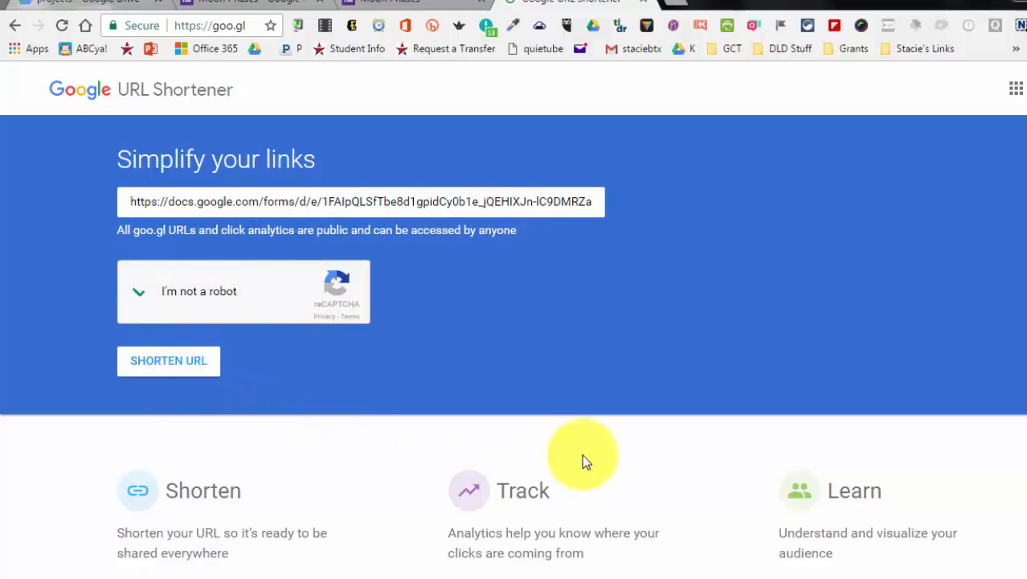
click(191, 367)
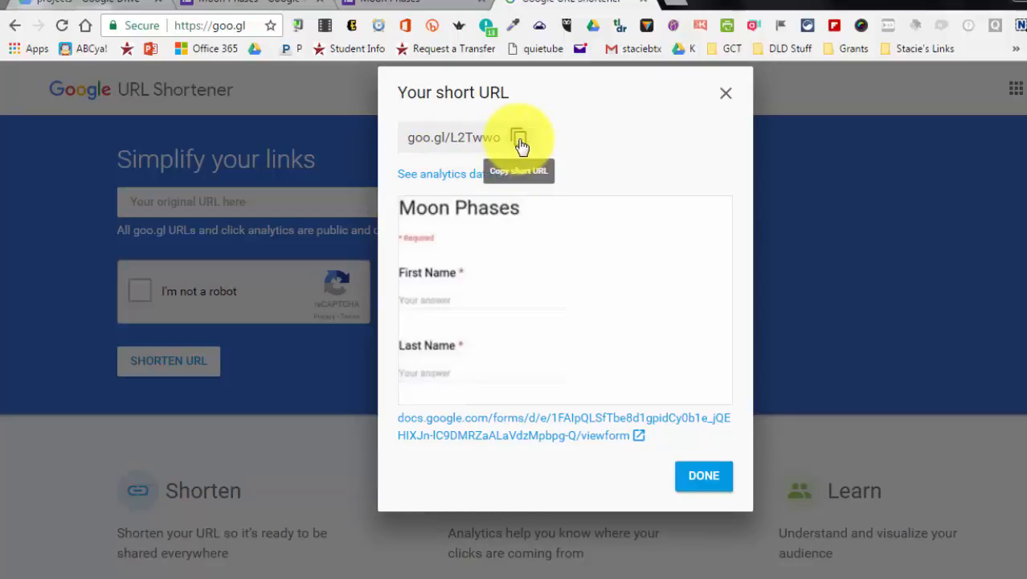
Close the short URL dialog and review the live Moon Phases form in its tab
click(920, 210)
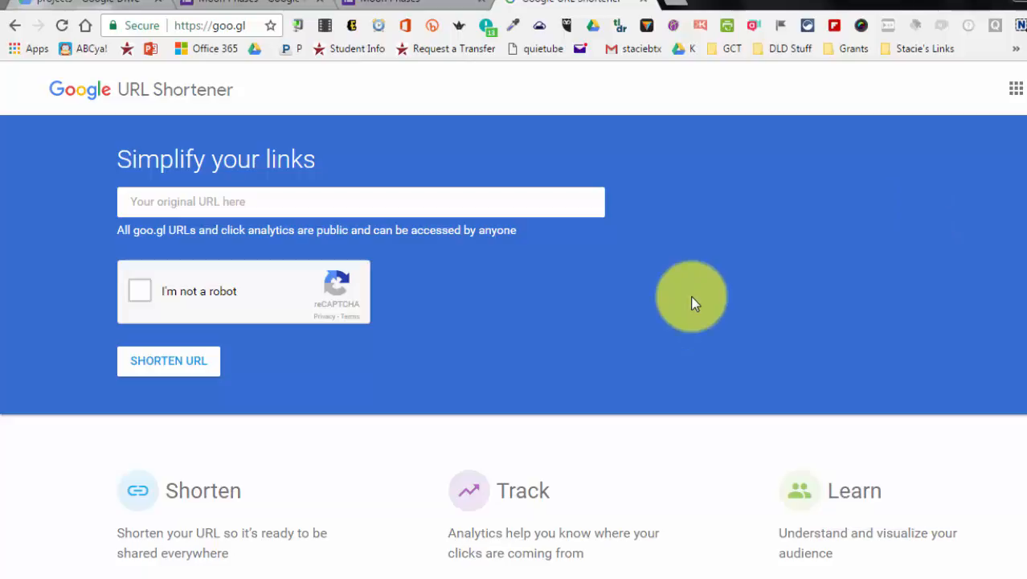
click(439, 4)
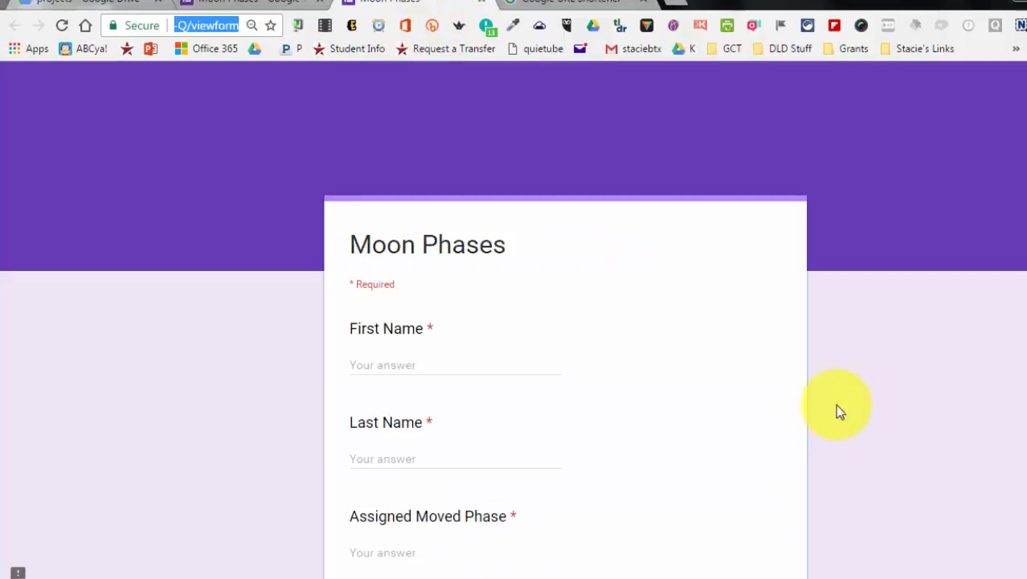
scroll(880, 374, down, 2)
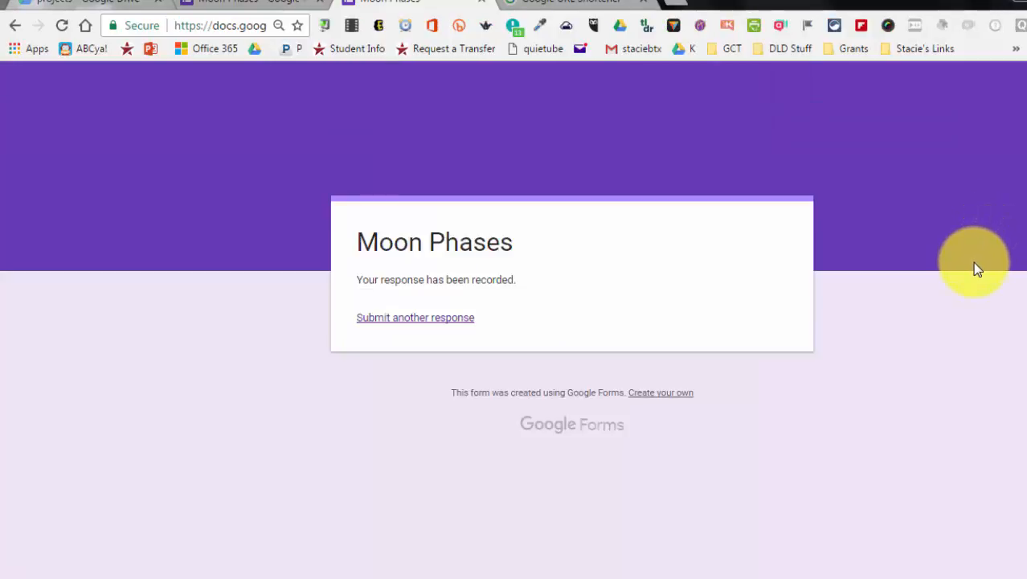
Reopen the Moon Phases form from the projects folder in Drive and open its responses
click(253, 4)
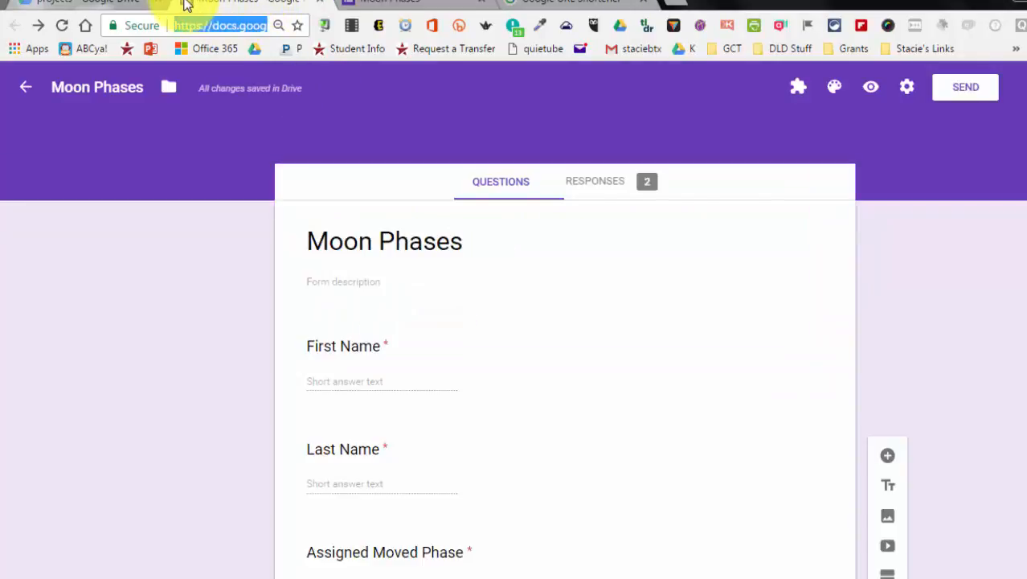
click(319, 3)
click(319, 2)
click(317, 4)
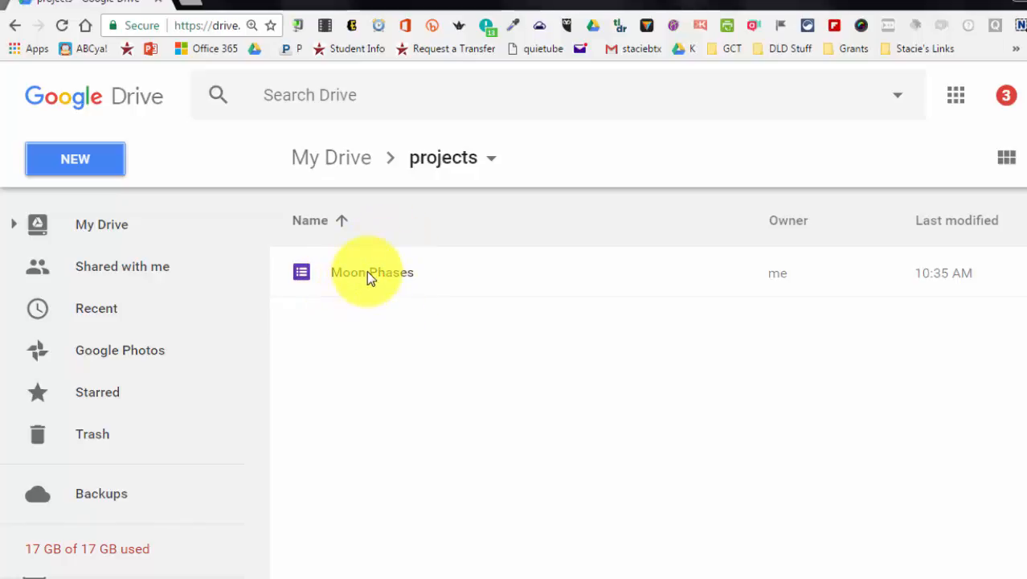
double_click(367, 272)
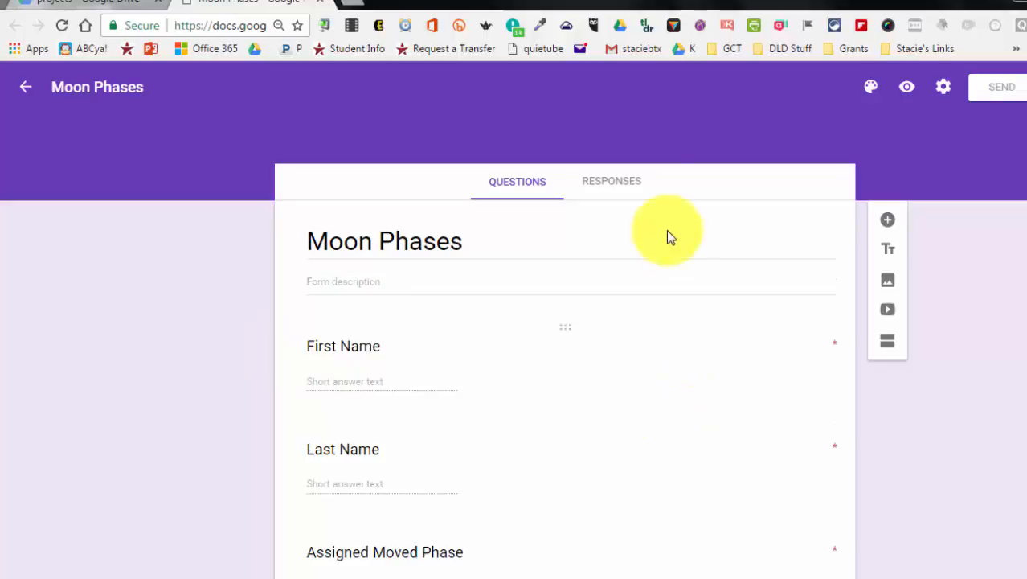
click(592, 189)
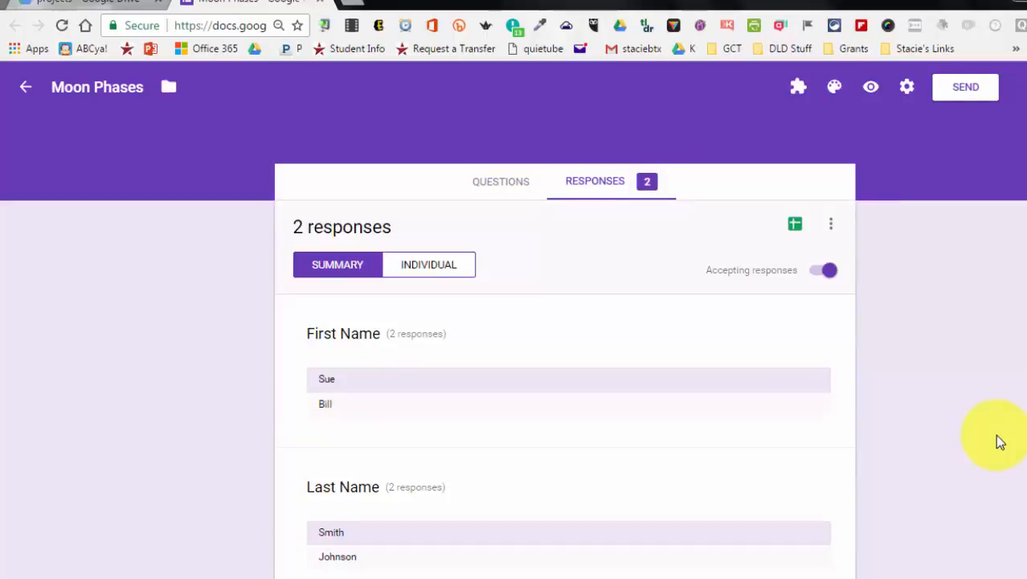
Create a new spreadsheet to collect the form's responses
scroll(997, 438, down, 3)
scroll(1000, 434, up, 2)
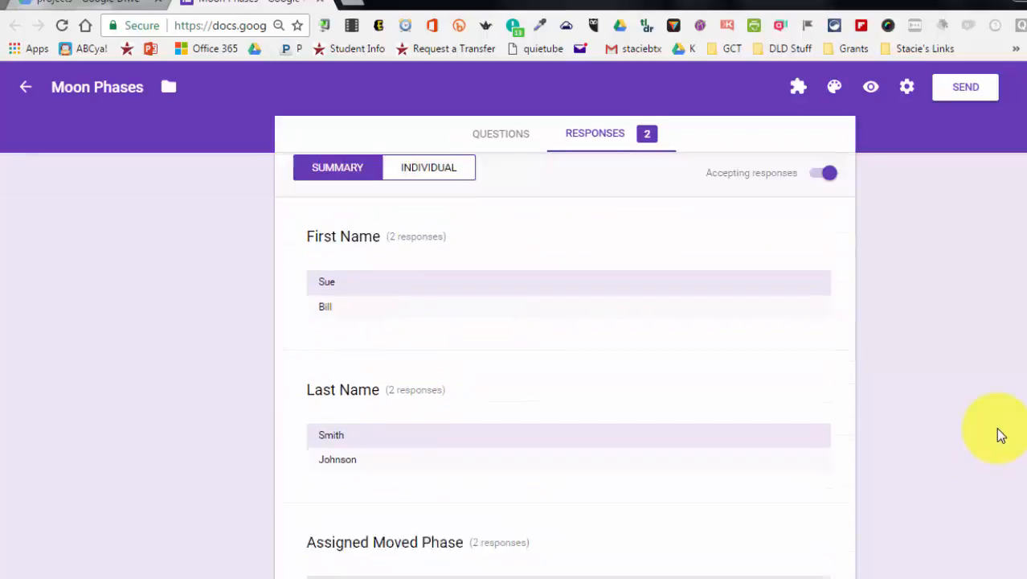
scroll(997, 434, up, 2)
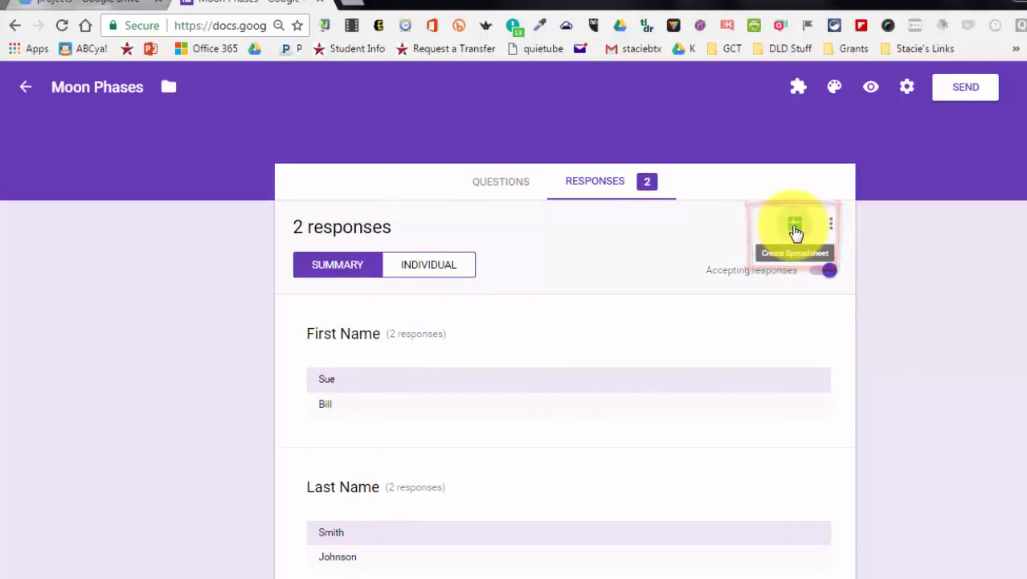
click(795, 231)
click(734, 278)
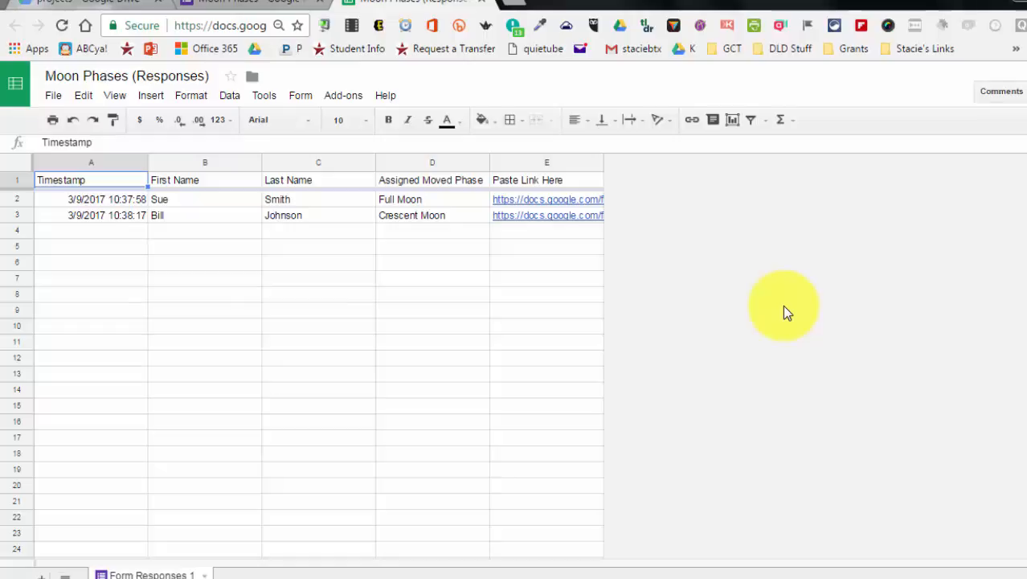
Open the link submitted in the first response from the Paste Link Here column
click(529, 199)
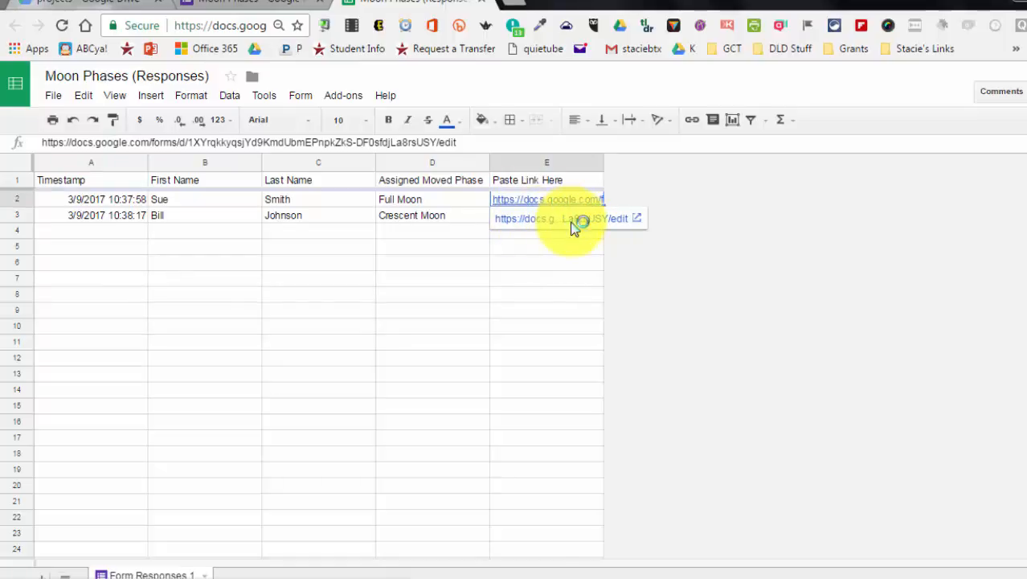
click(573, 220)
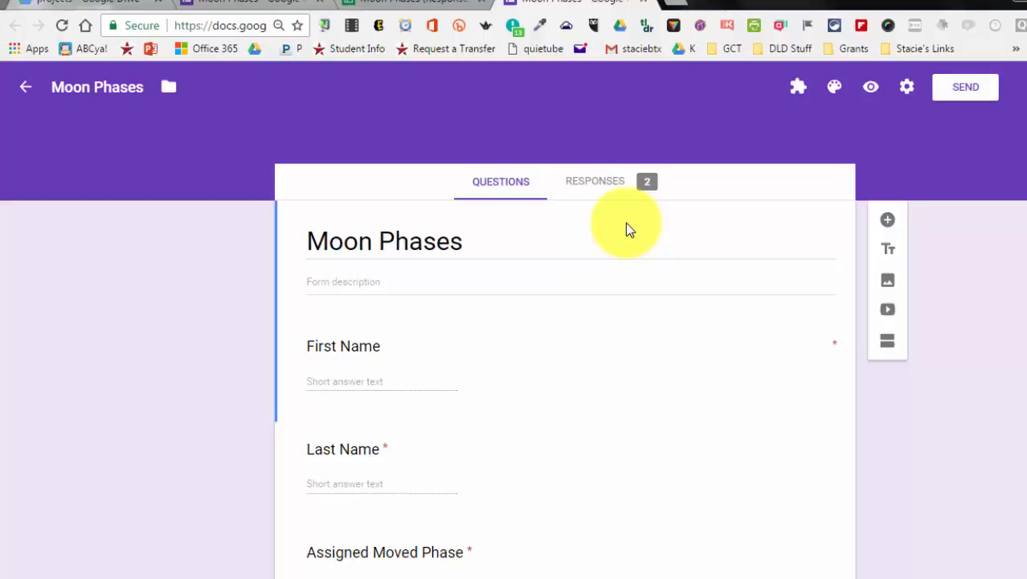
click(239, 8)
click(372, 4)
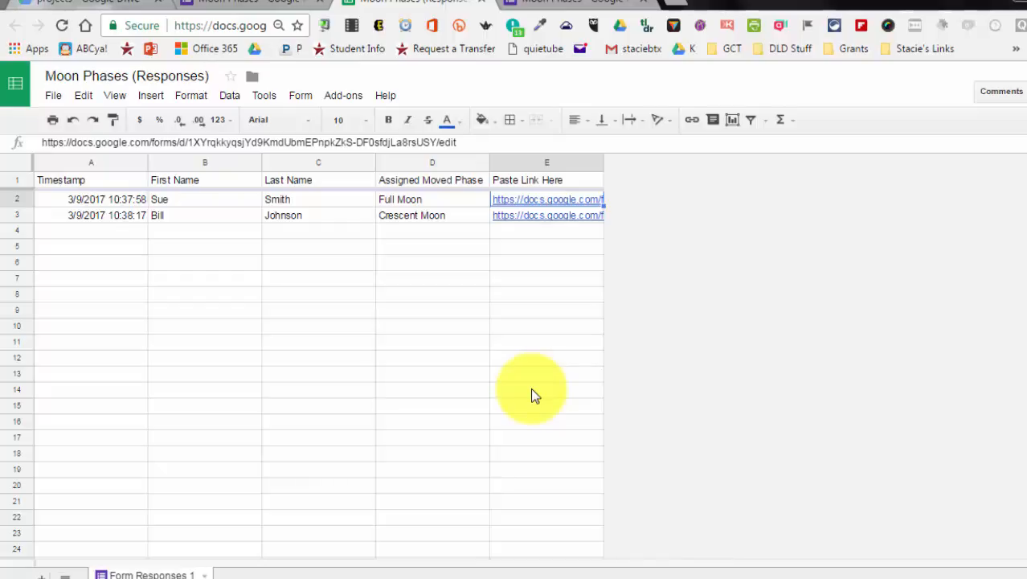
Return to the form's questions, duplicate the Last Name question and retitle the copy Class Period
click(191, 3)
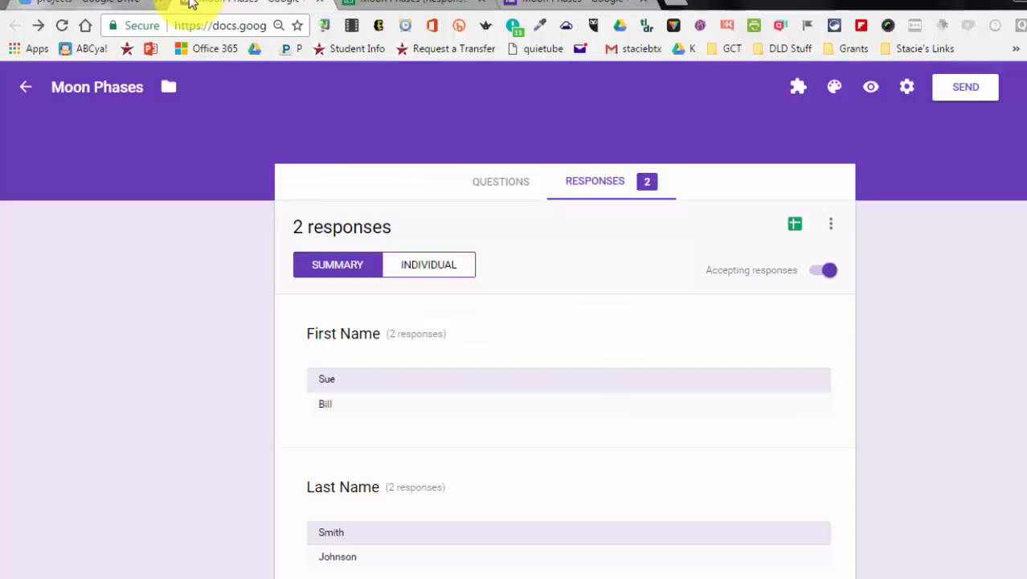
click(512, 183)
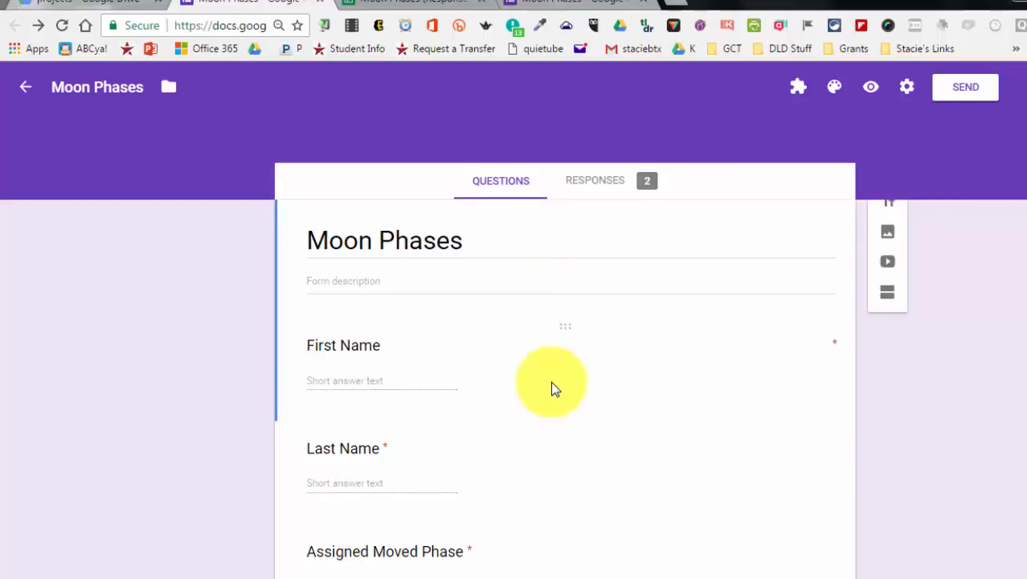
scroll(552, 381, down, 2)
click(523, 312)
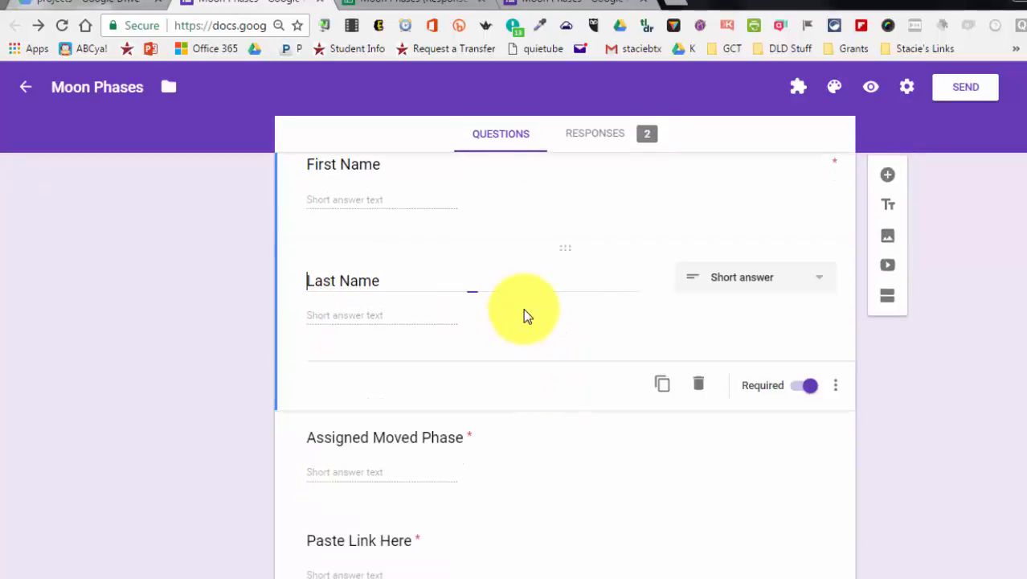
click(662, 389)
drag(488, 384, 176, 384)
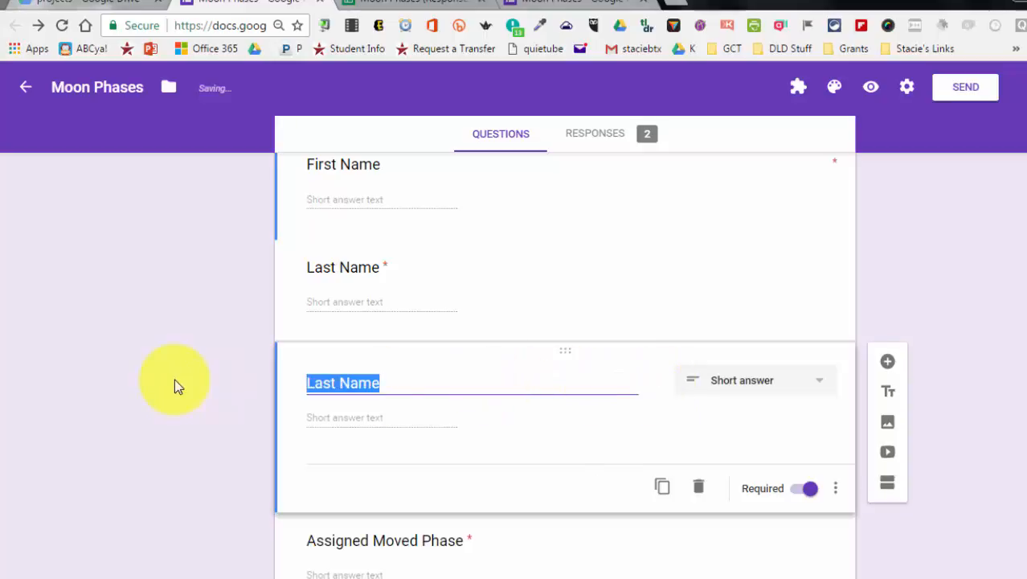
text(Class Period)
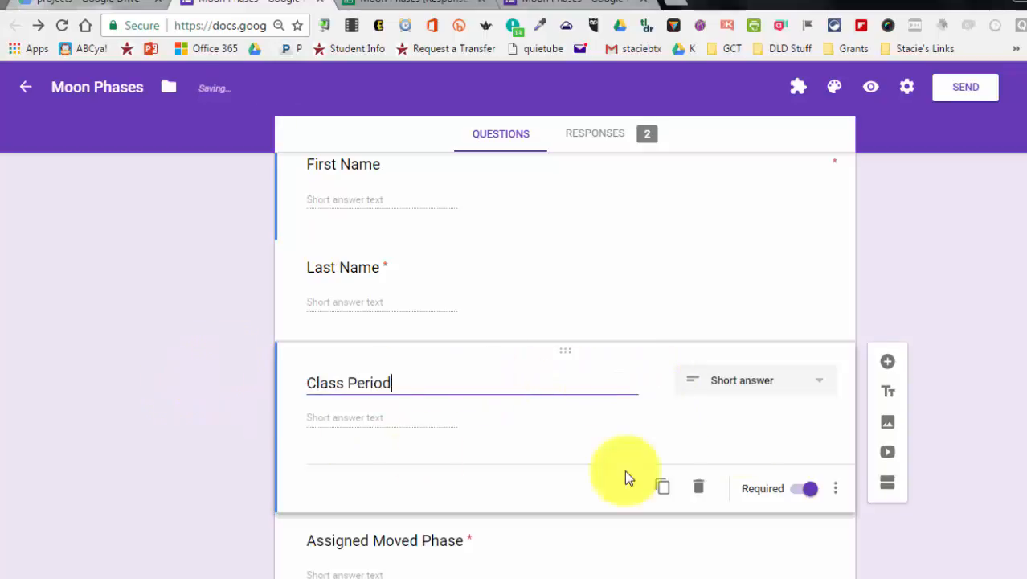
Change Class Period to a dropdown question with options 1st, 2nd and 3RD
click(776, 394)
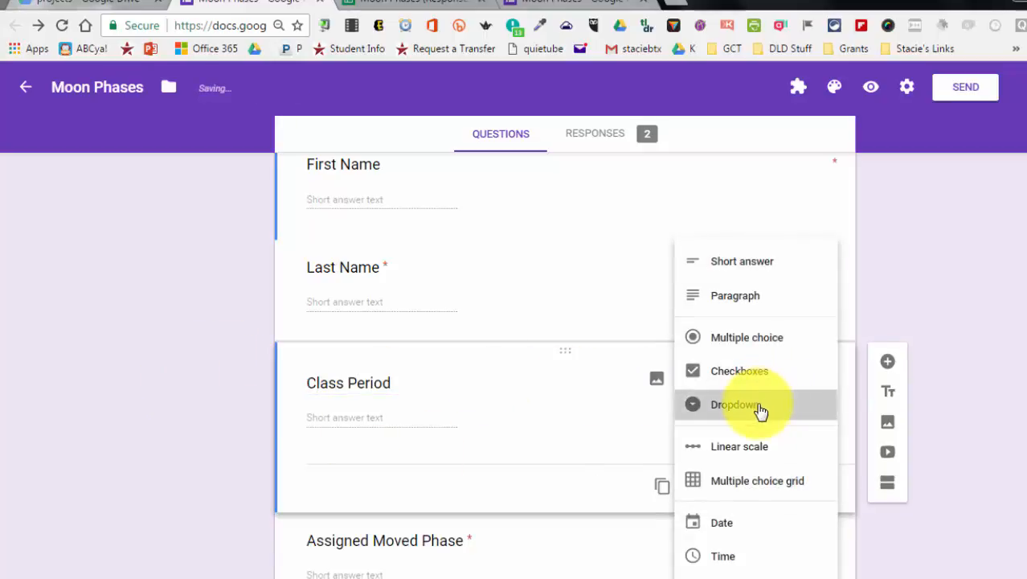
click(761, 410)
drag(365, 420, 229, 415)
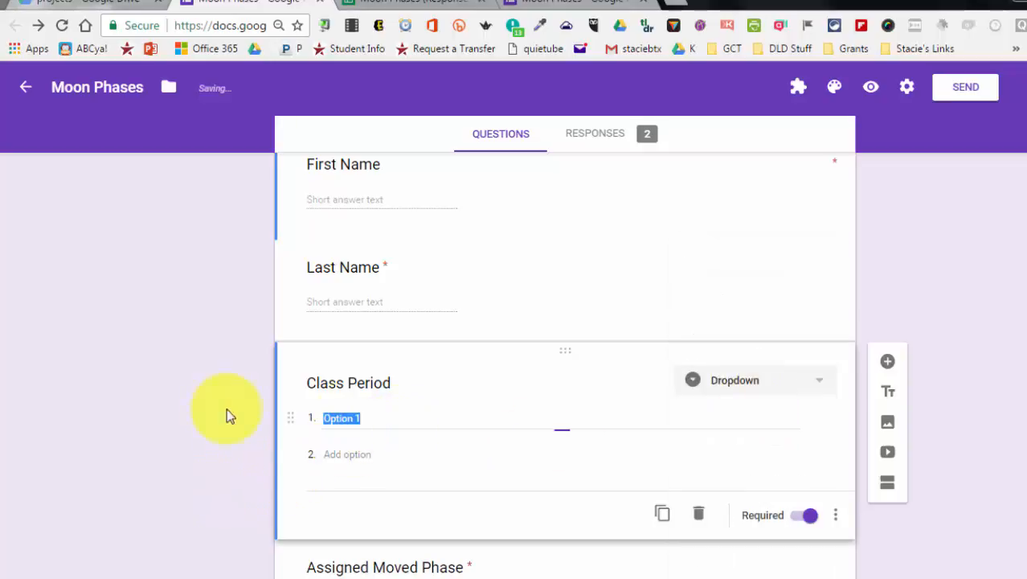
text(1st)
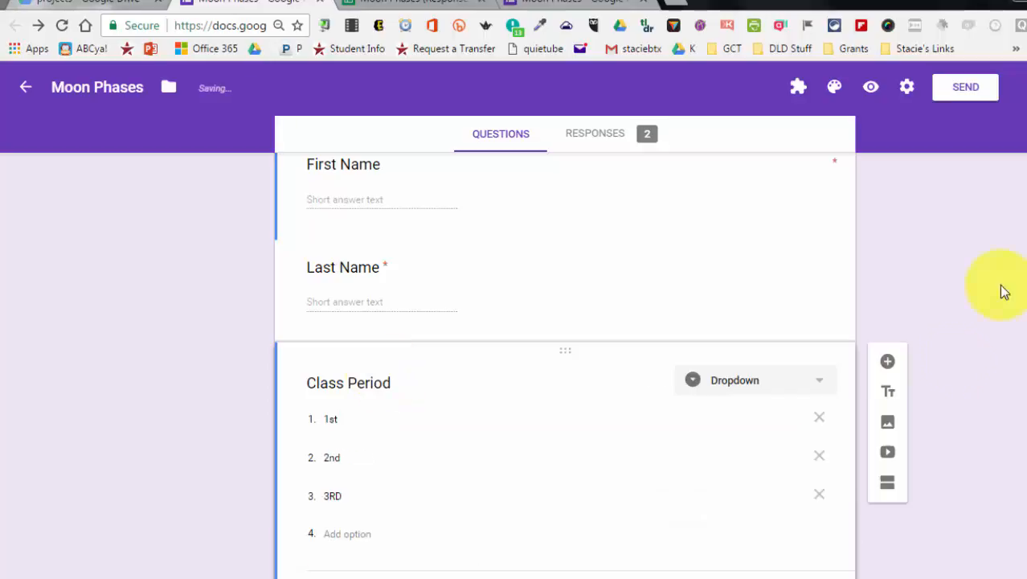
Preview the form and test the Class Period dropdown by choosing 2nd
click(870, 90)
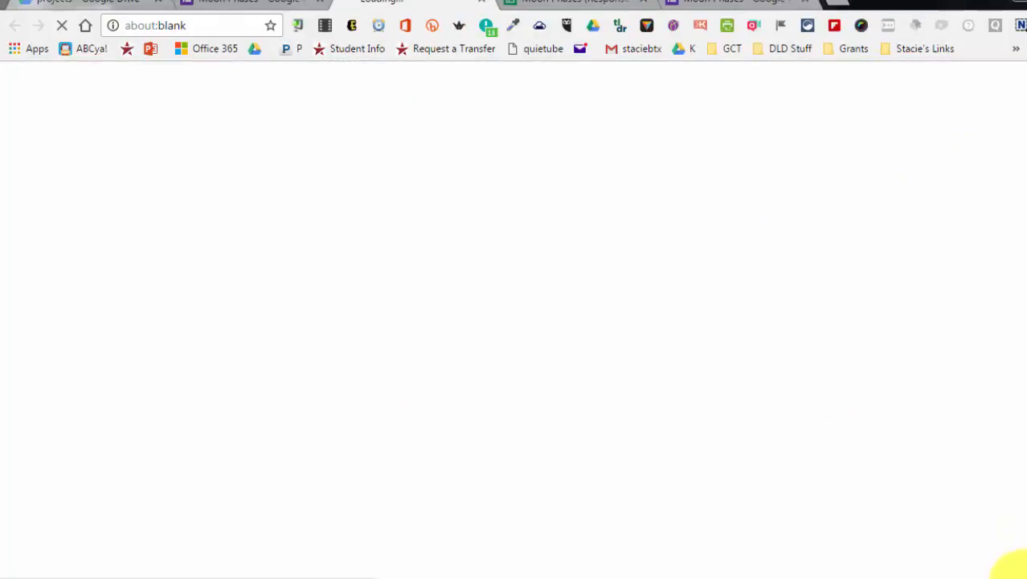
scroll(431, 451, down, 2)
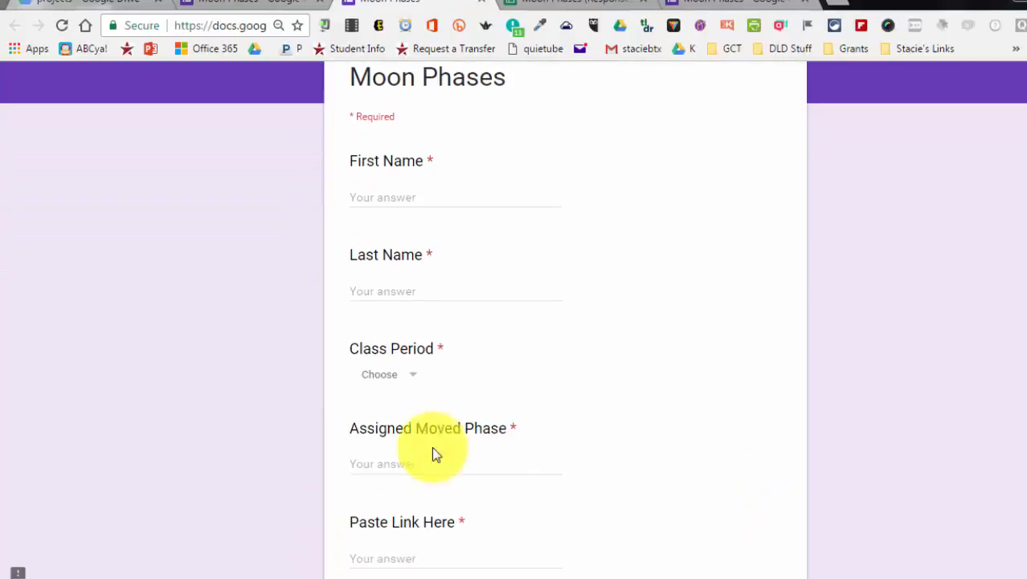
click(425, 379)
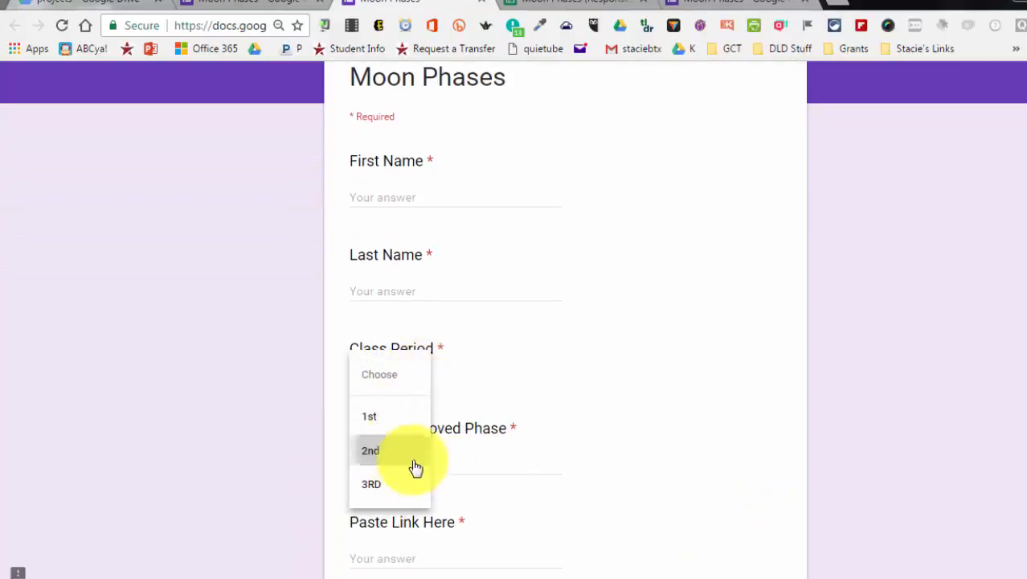
click(410, 454)
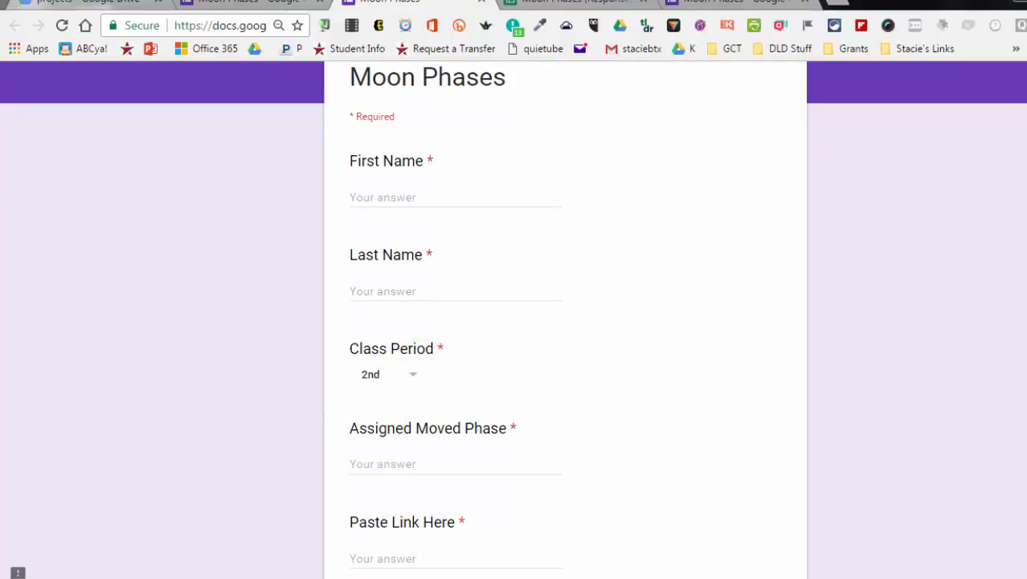
click(229, 8)
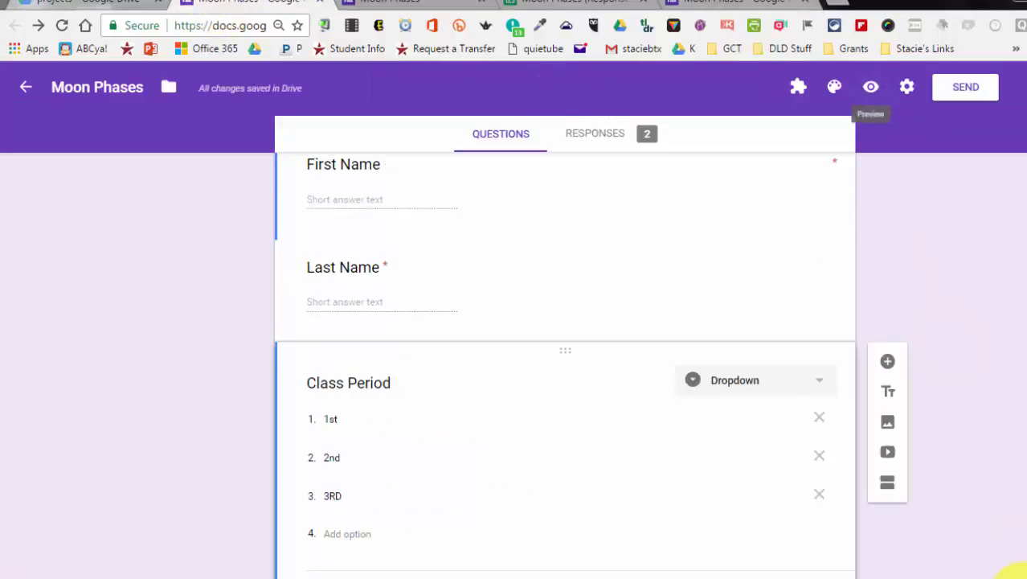